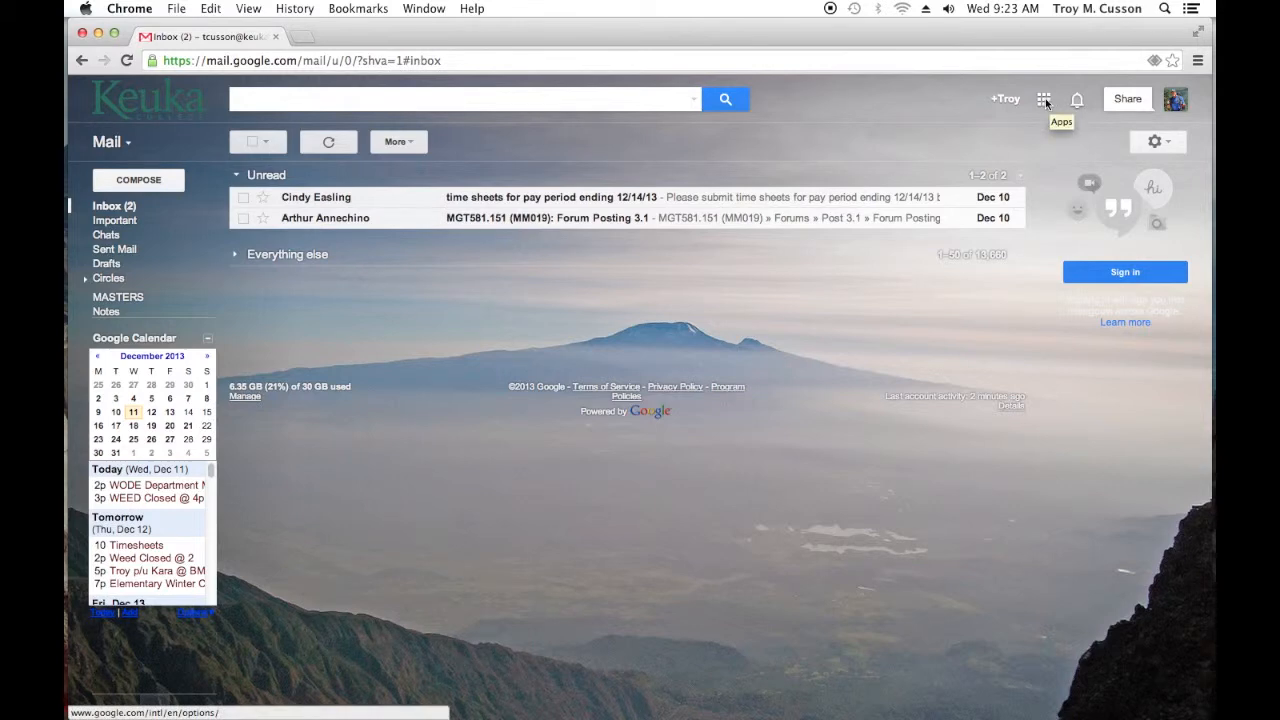
# - Switch from the mail inbox to Google Drive and create a new blank text document
pyautogui.click(1045, 98)
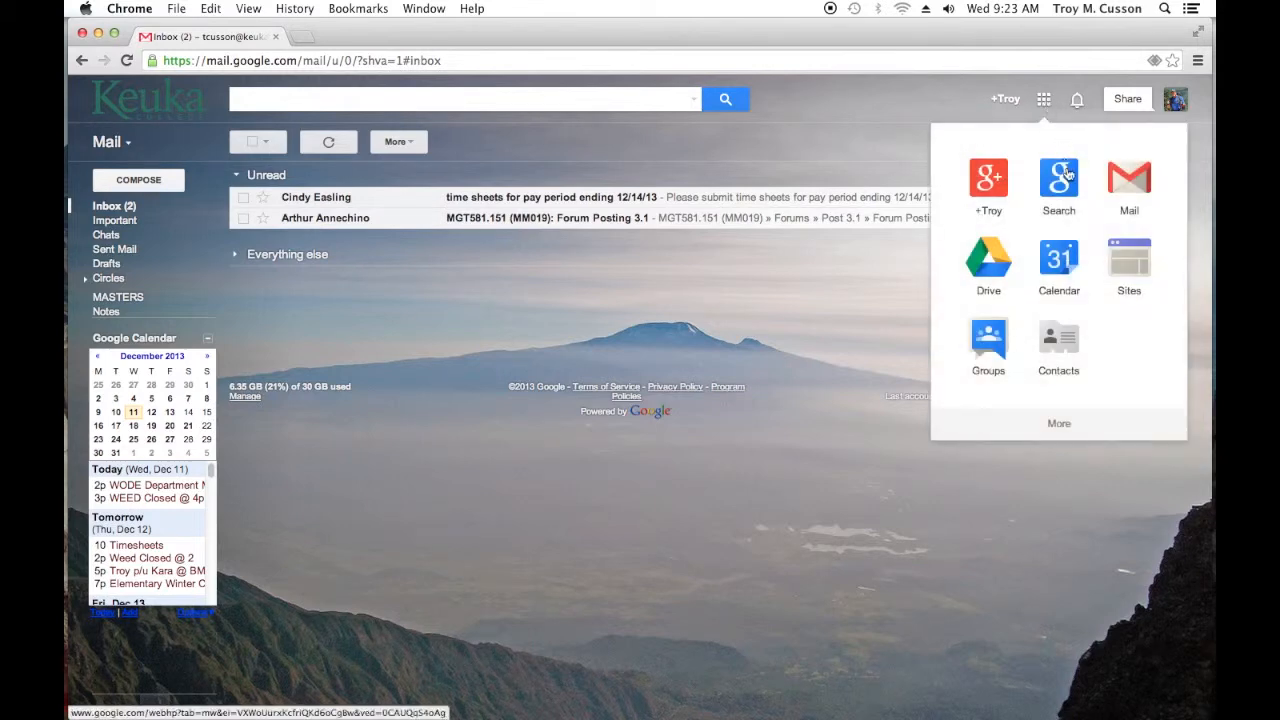
pyautogui.click(975, 268)
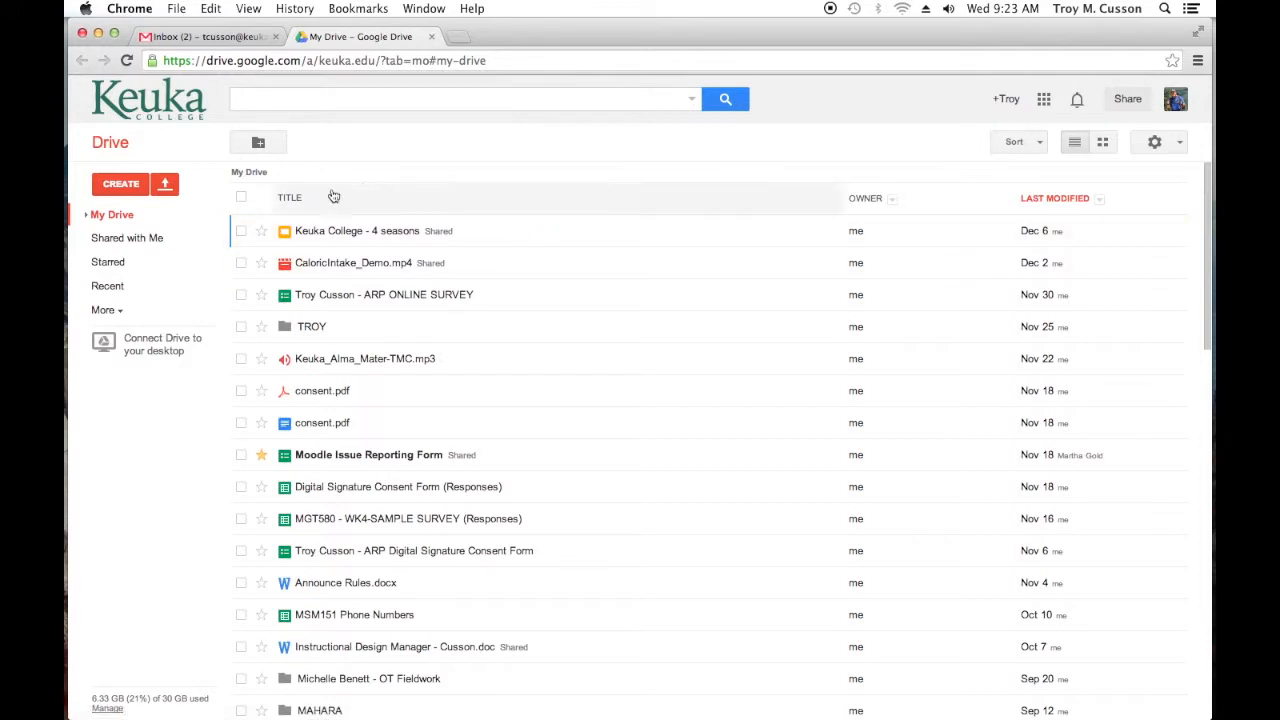
pyautogui.click(113, 186)
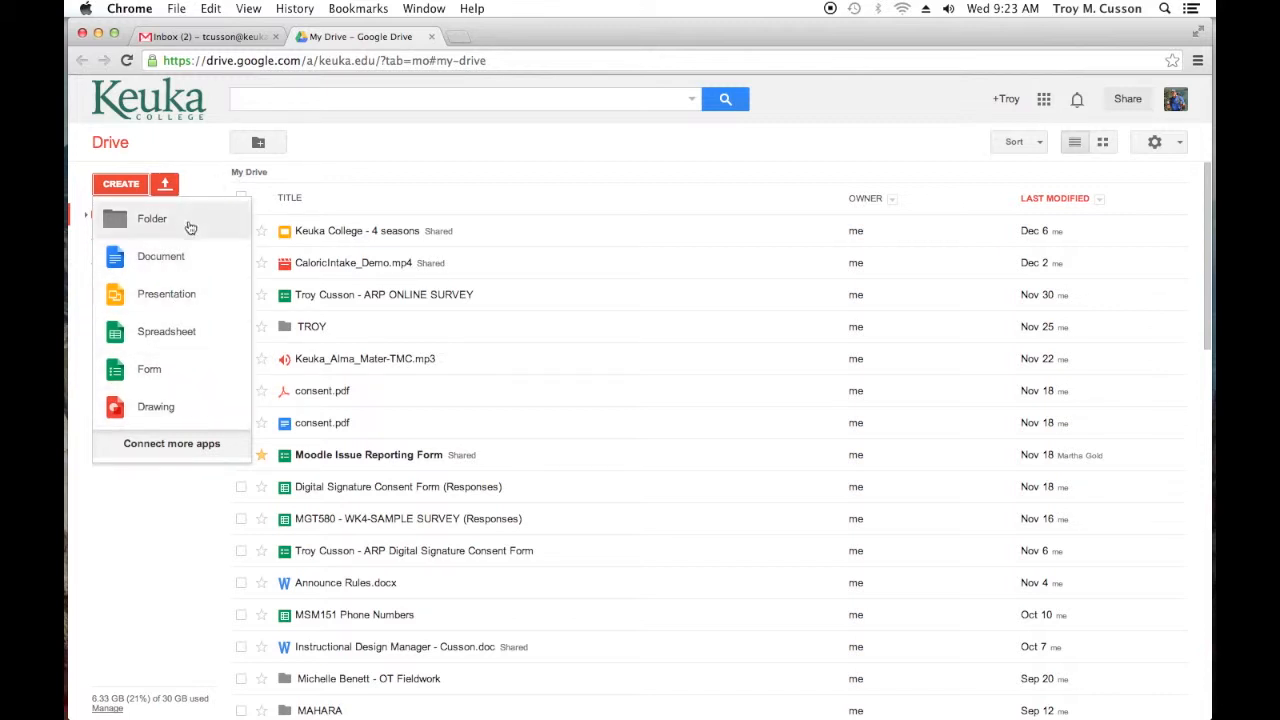
pyautogui.click(167, 258)
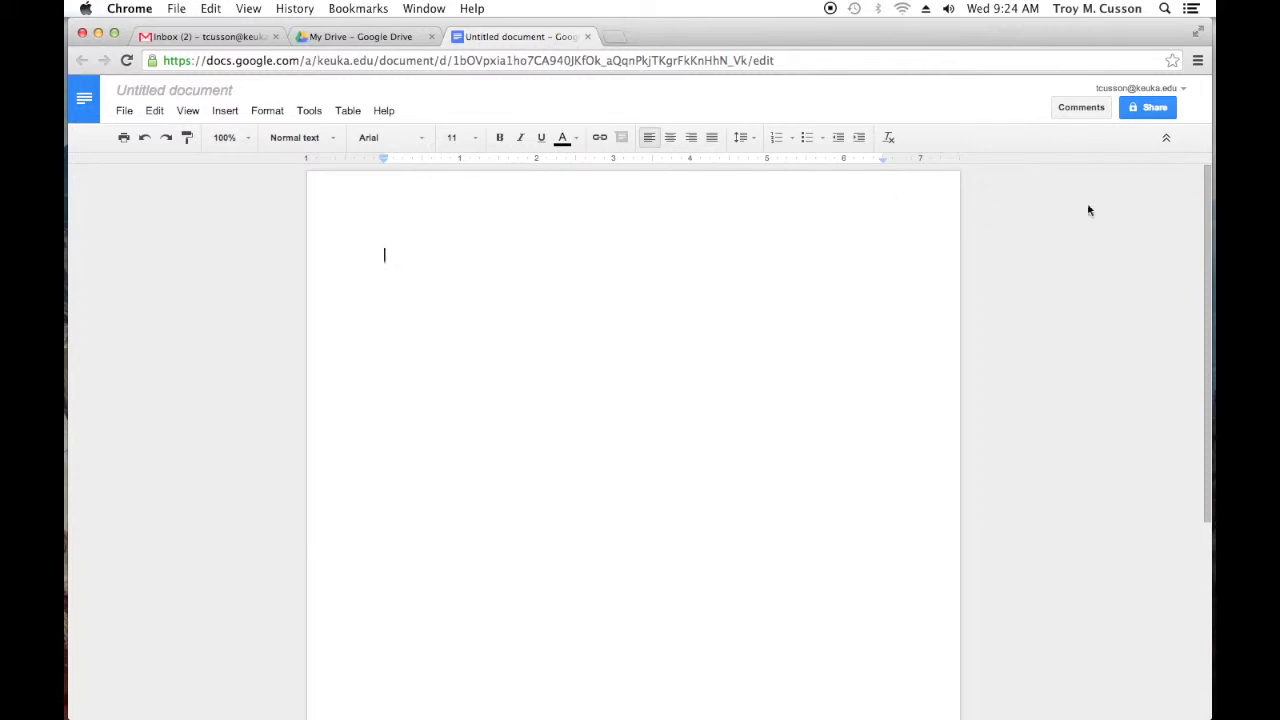
# - Start sharing the untitled document and name it "Test Doc"
pyautogui.click(1147, 110)
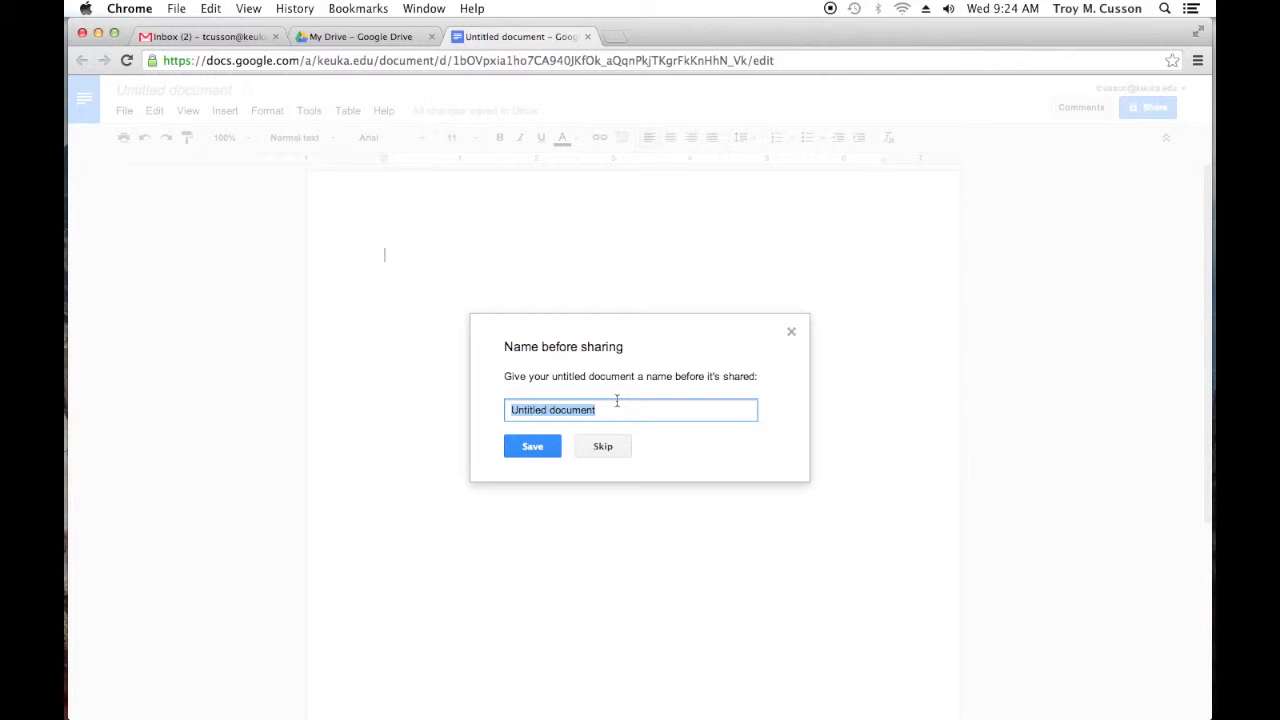
pyautogui.write('Test ')
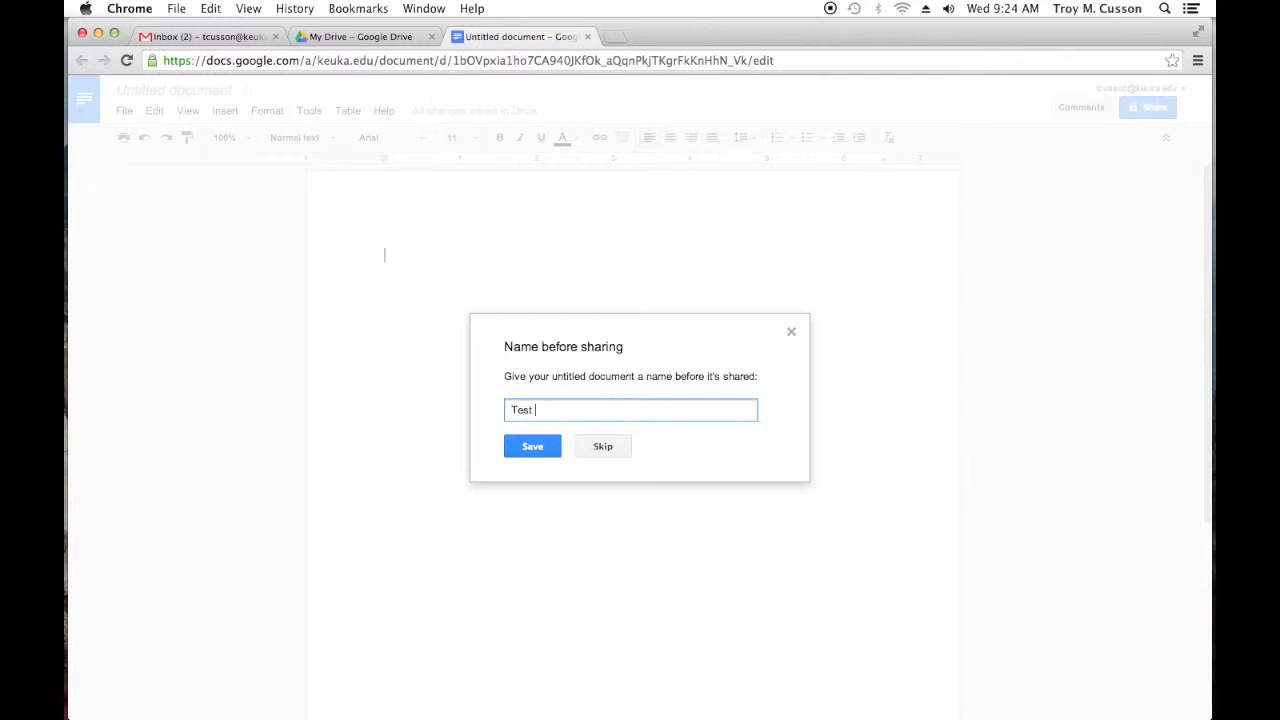
pyautogui.write('Doc')
pyautogui.press('Return')
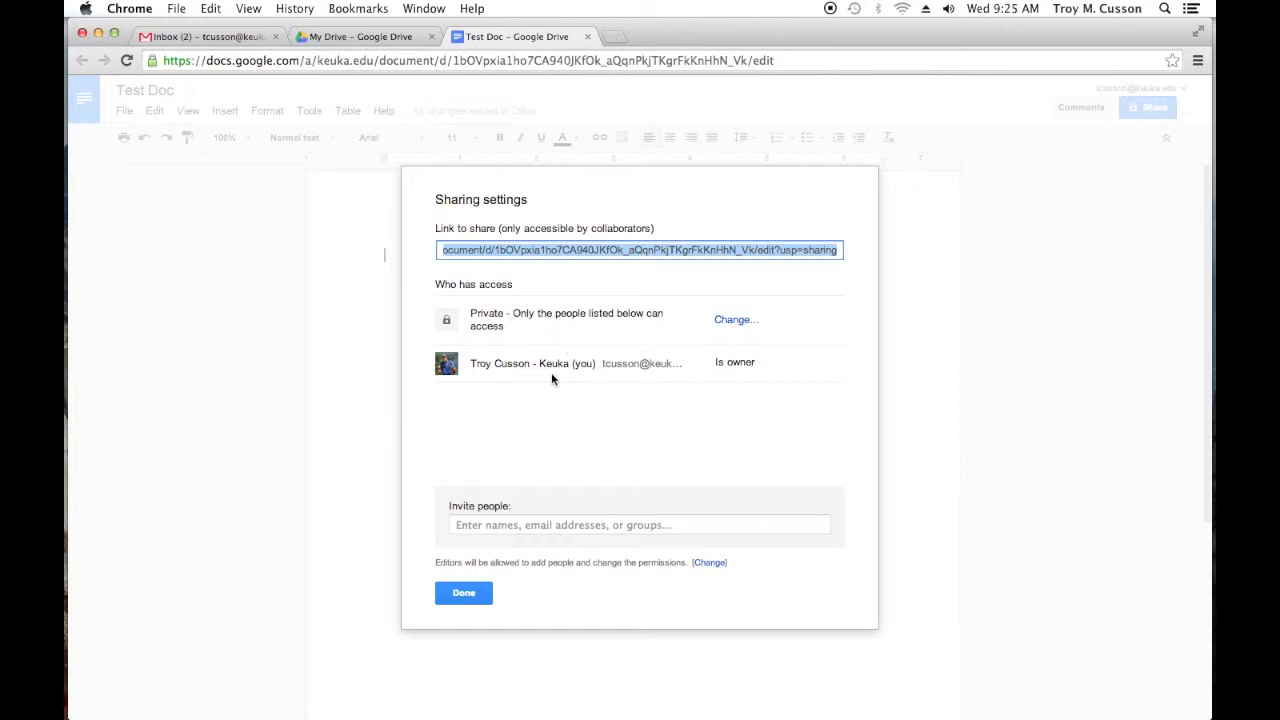
# - Add the student's suggested account as an invitee in the sharing settings, with the Can edit permission
pyautogui.click(575, 522)
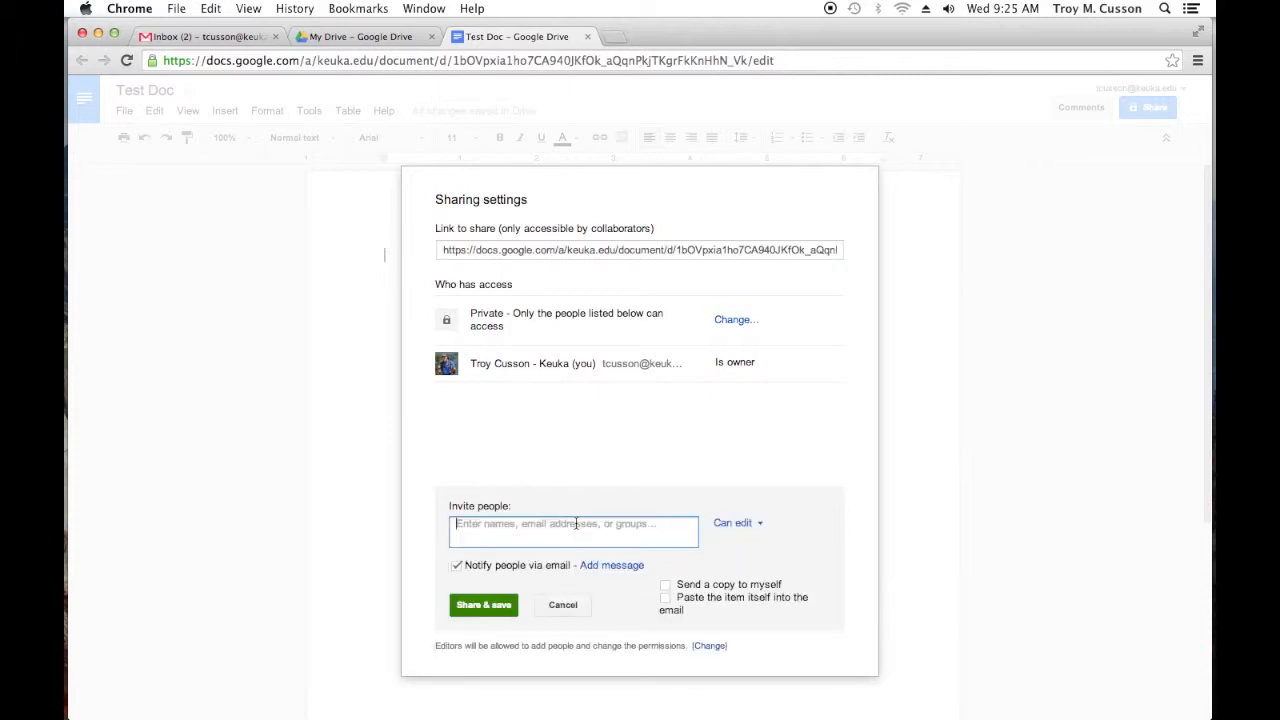
pyautogui.write('joe')
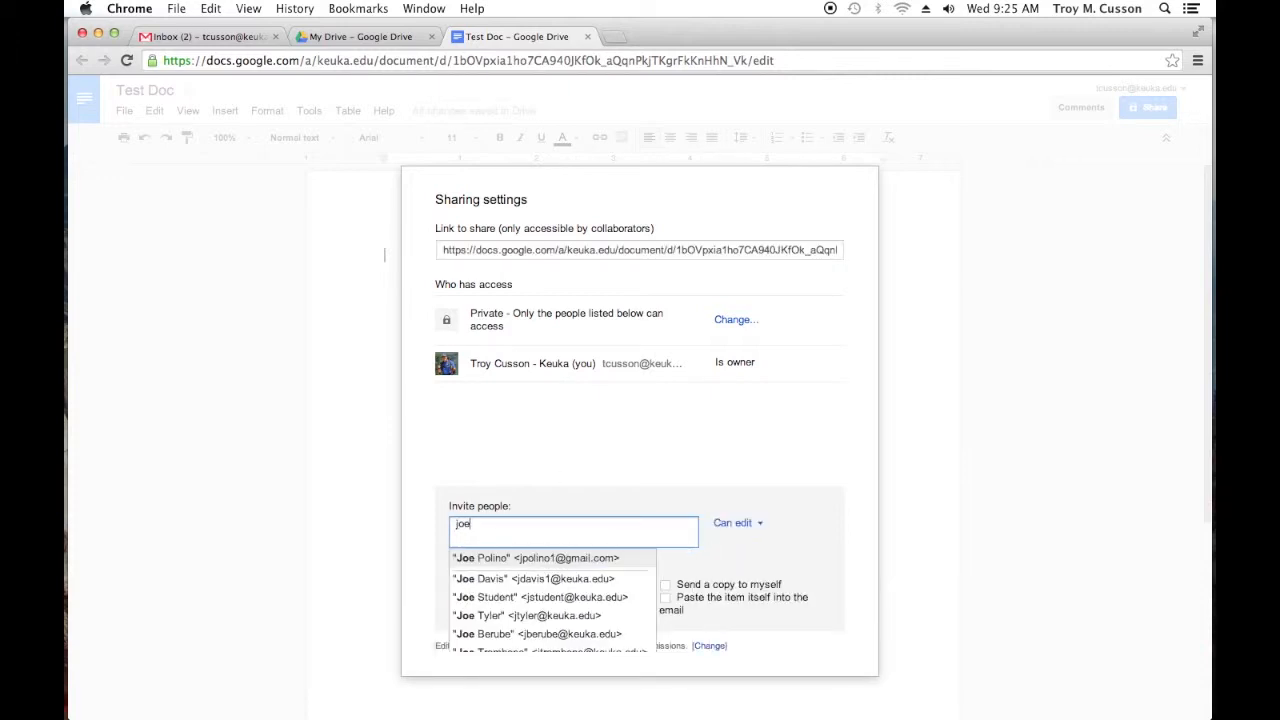
pyautogui.click(500, 598)
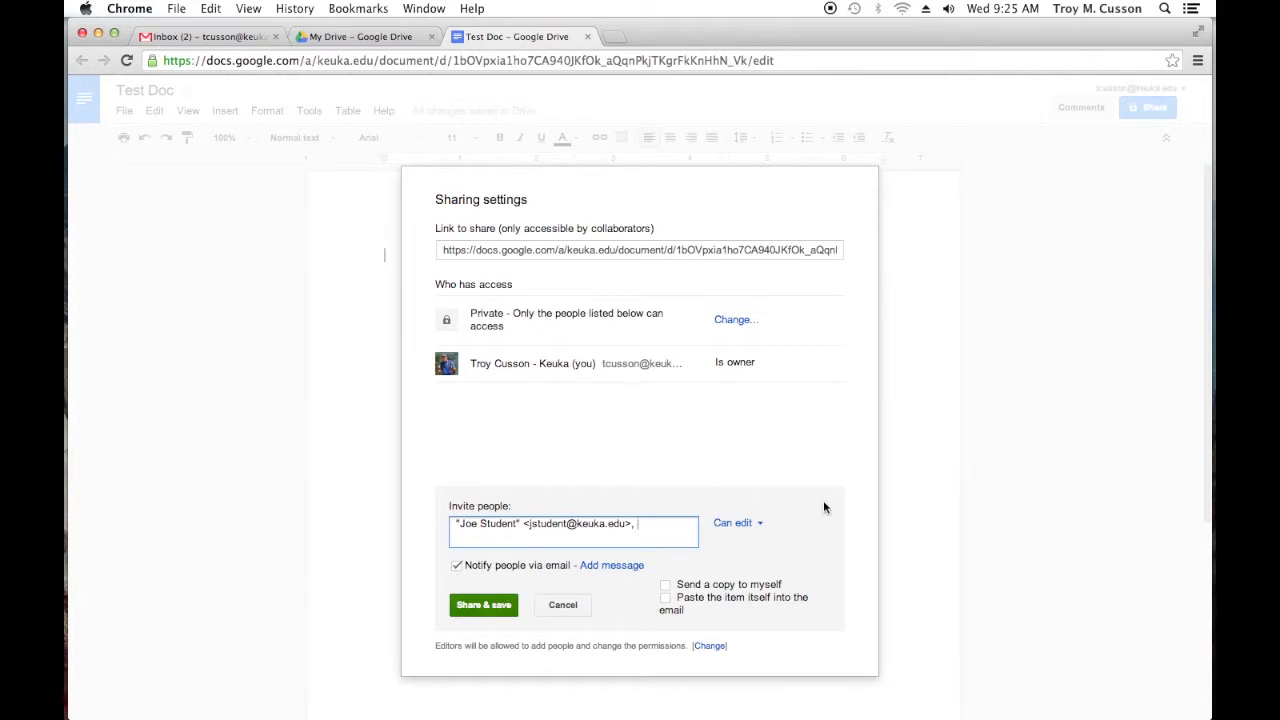
pyautogui.click(764, 524)
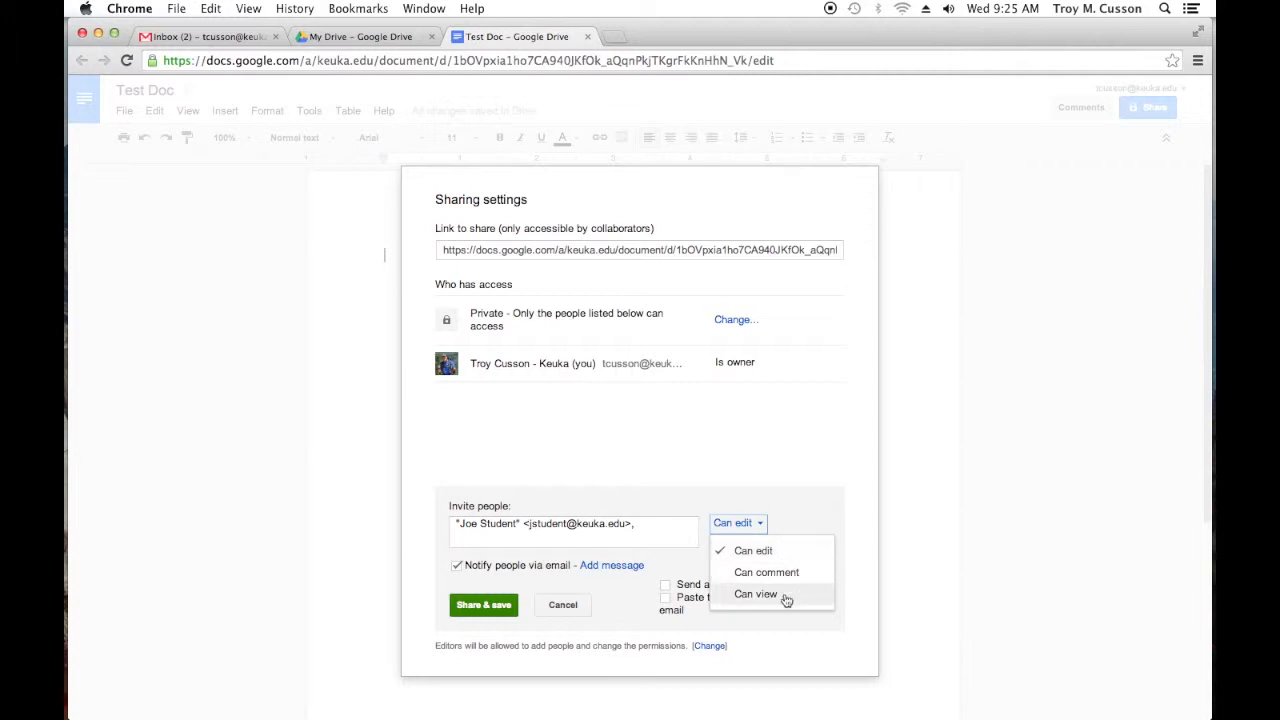
pyautogui.click(768, 553)
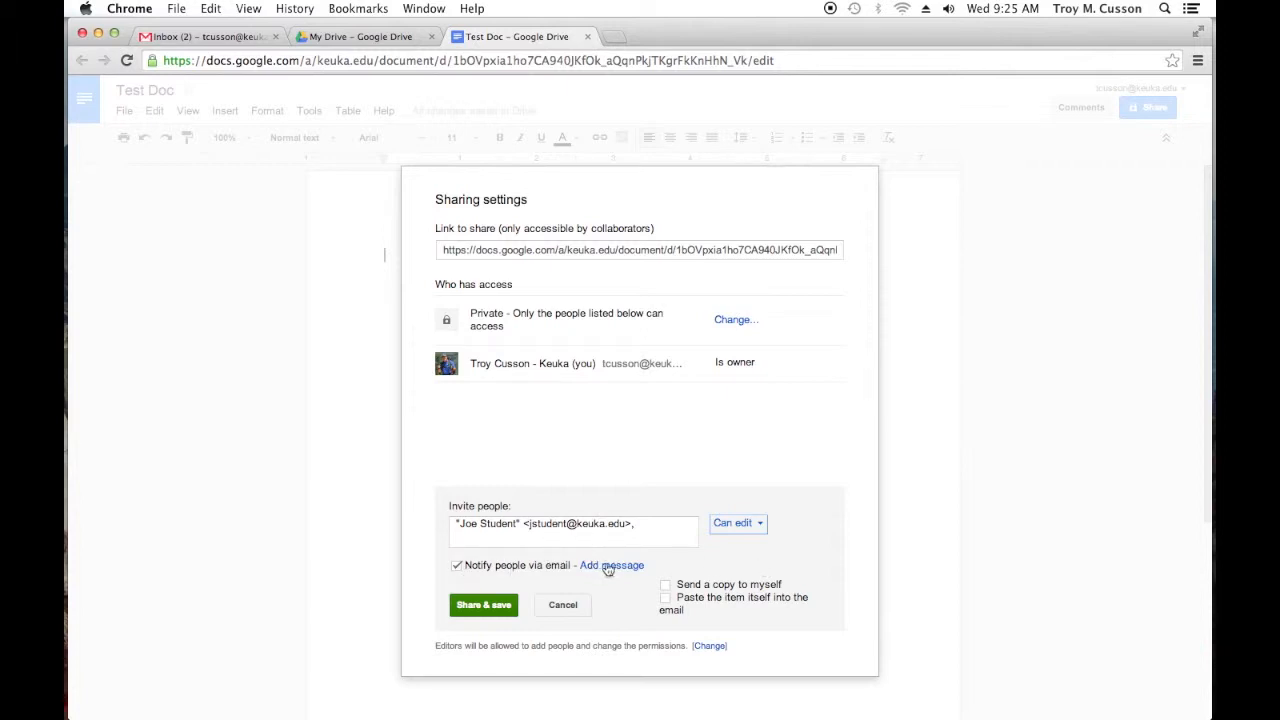
# - Add the message "Here is our google doc... paper", include a copy to yourself, and send the sharing invitation
pyautogui.click(608, 567)
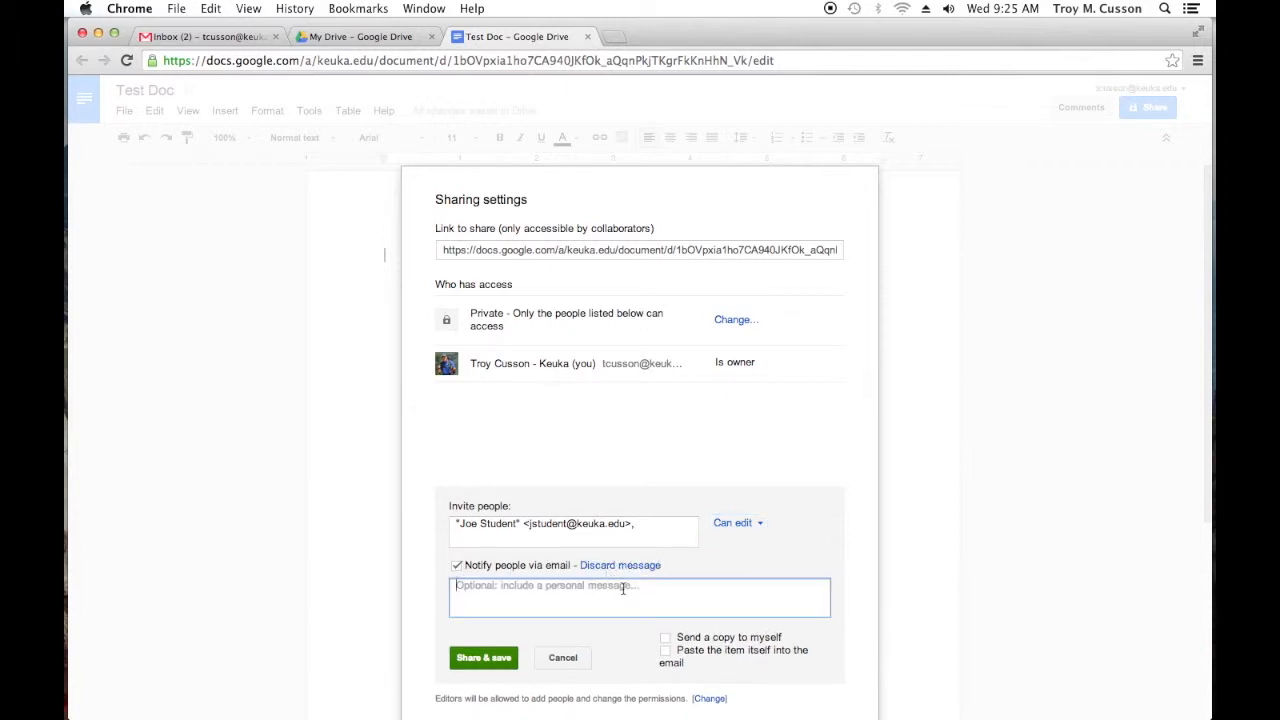
pyautogui.write('Here is')
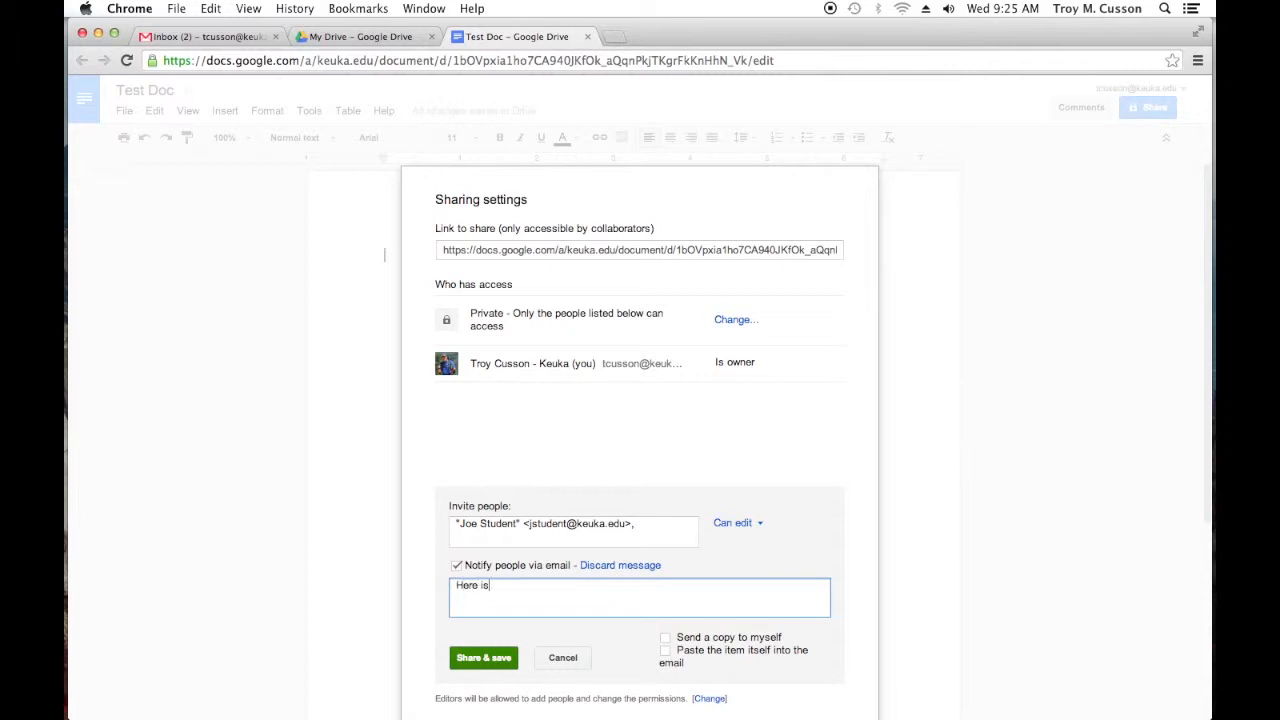
pyautogui.write(' our google doc... paper')
pyautogui.click(666, 638)
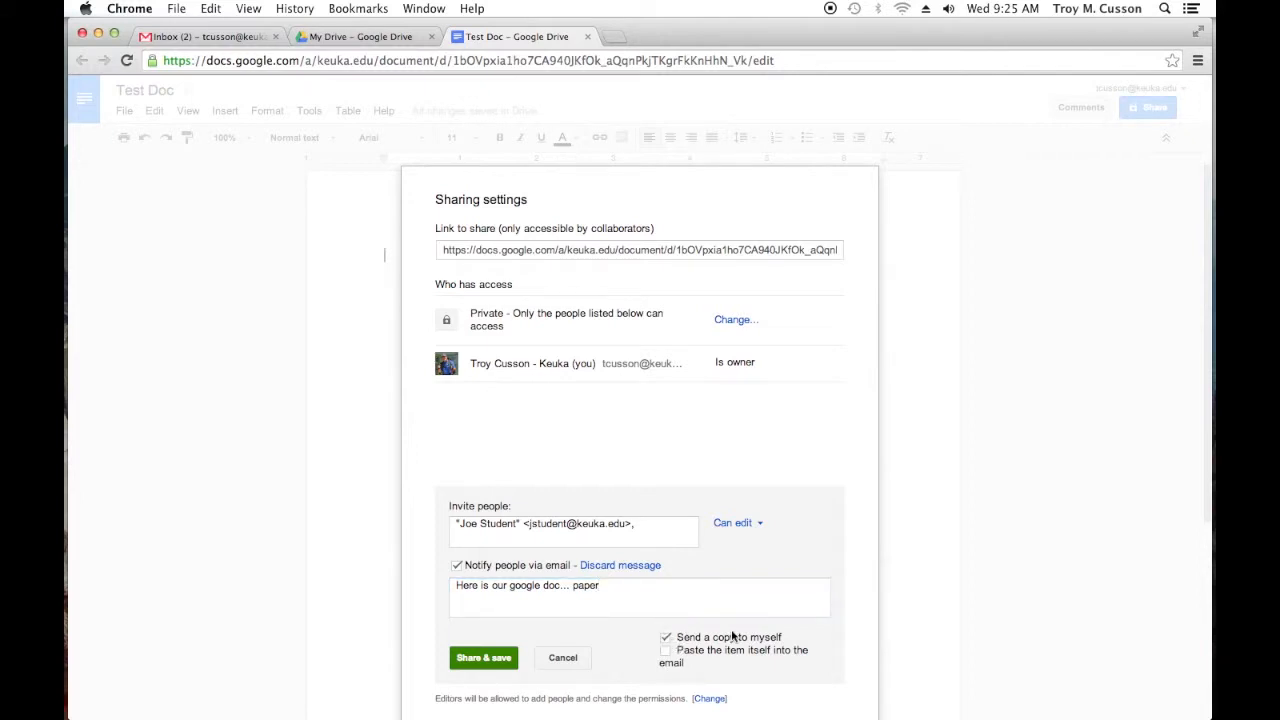
pyautogui.click(481, 657)
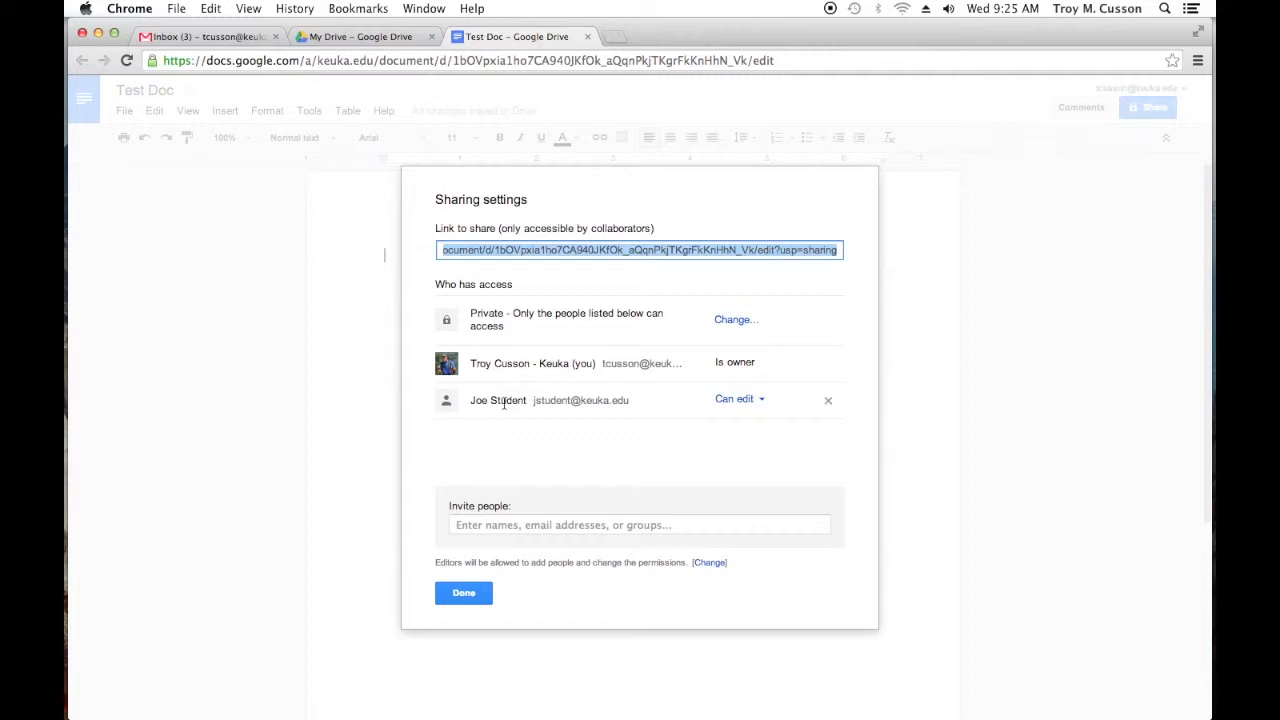
pyautogui.click(463, 593)
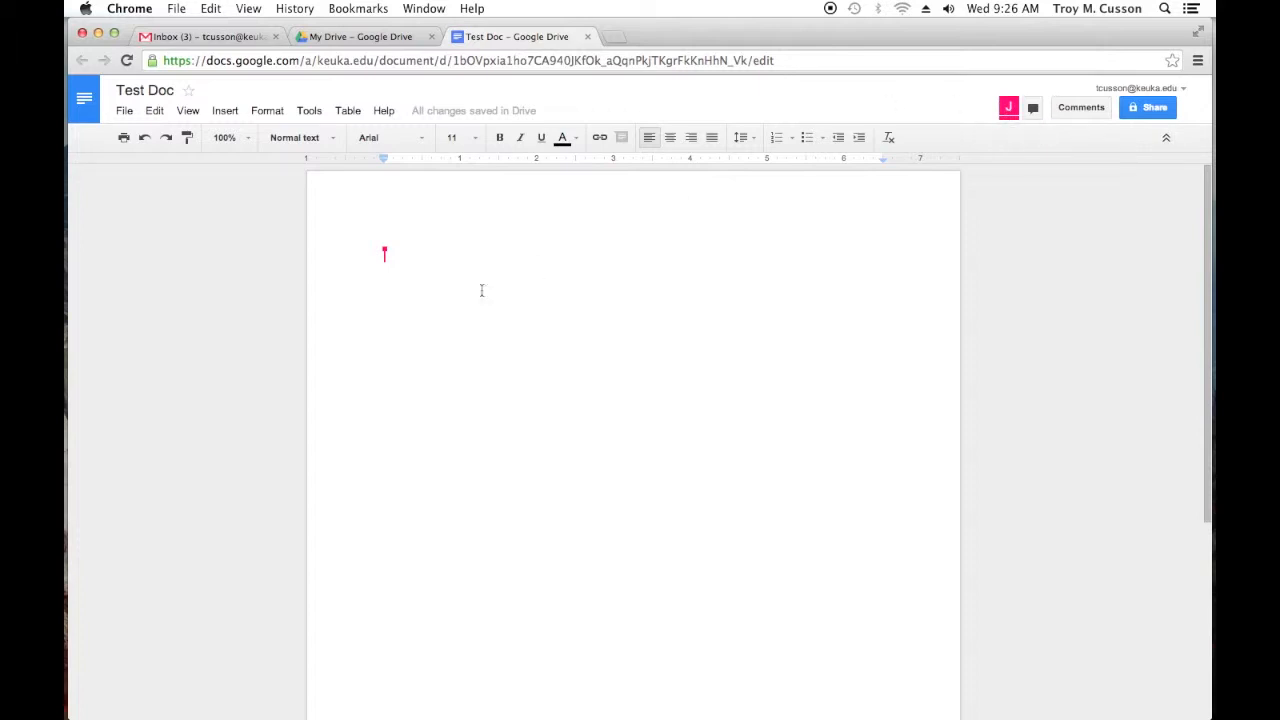
# - Make the "Test Document For Video" title bold and underlined
pyautogui.moveTo(410, 254)
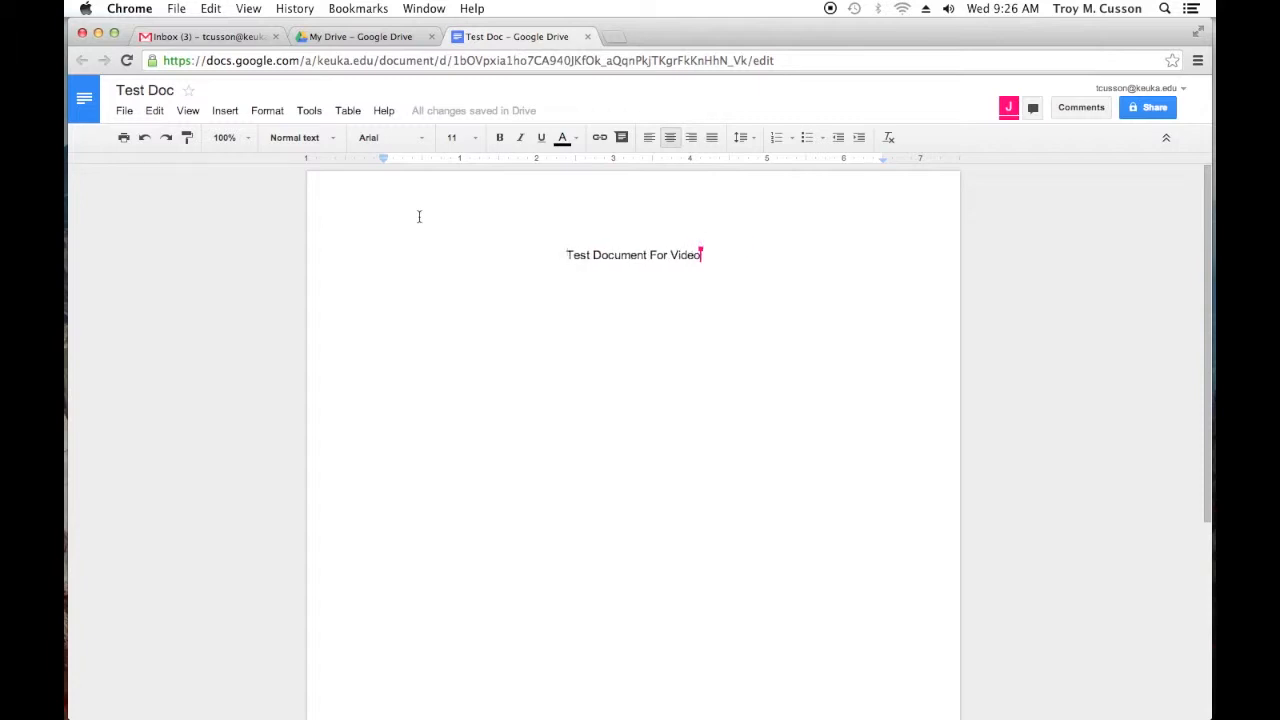
pyautogui.moveTo(718, 256); pyautogui.dragTo(557, 249)
pyautogui.click(501, 138)
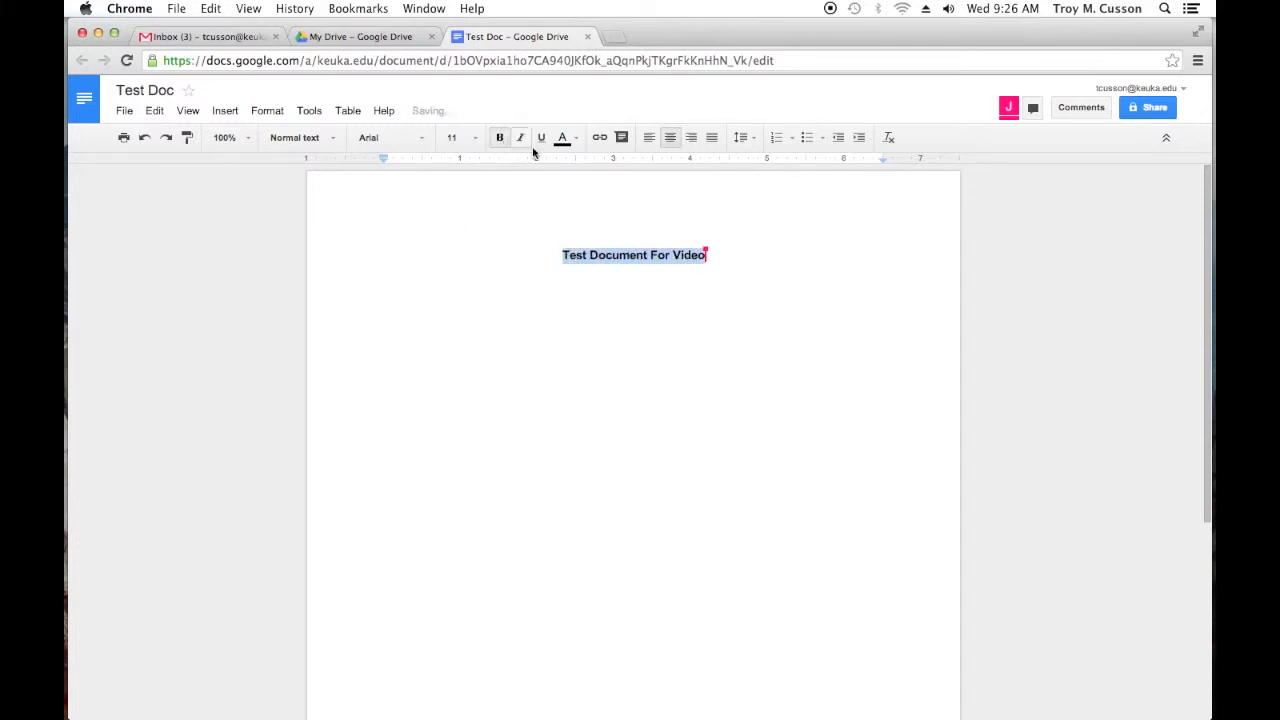
pyautogui.click(544, 141)
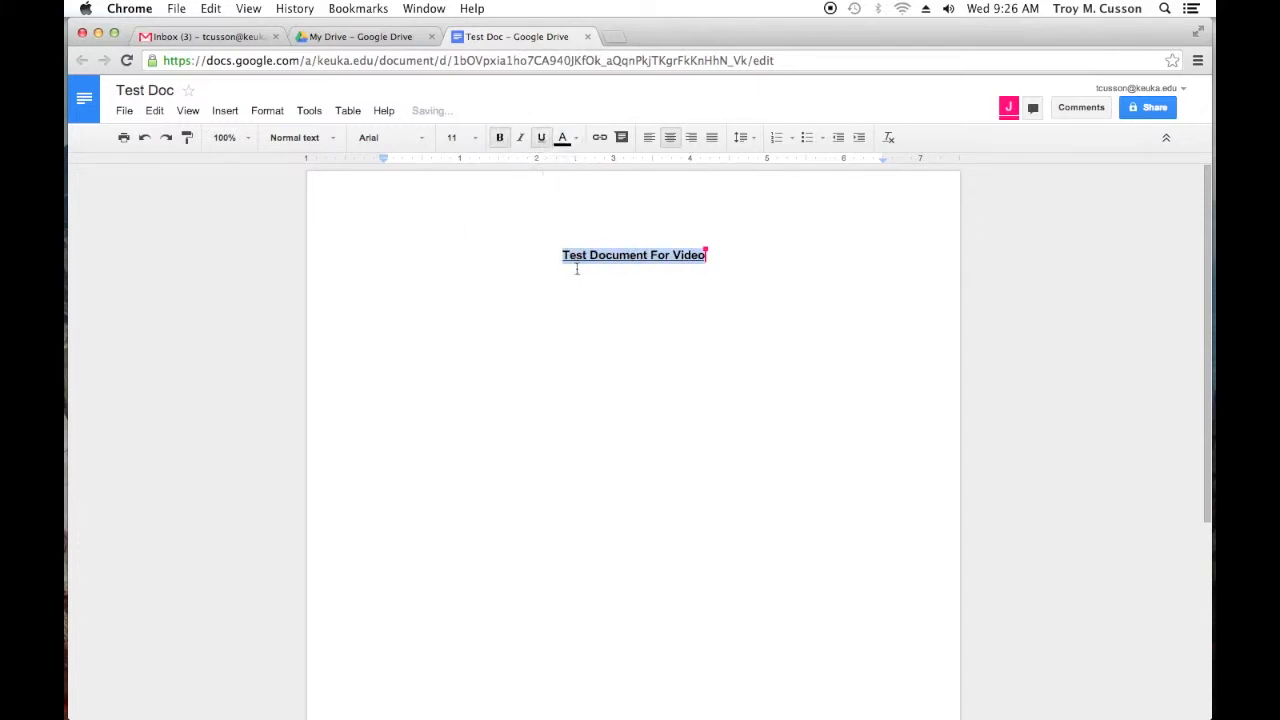
pyautogui.click(591, 303)
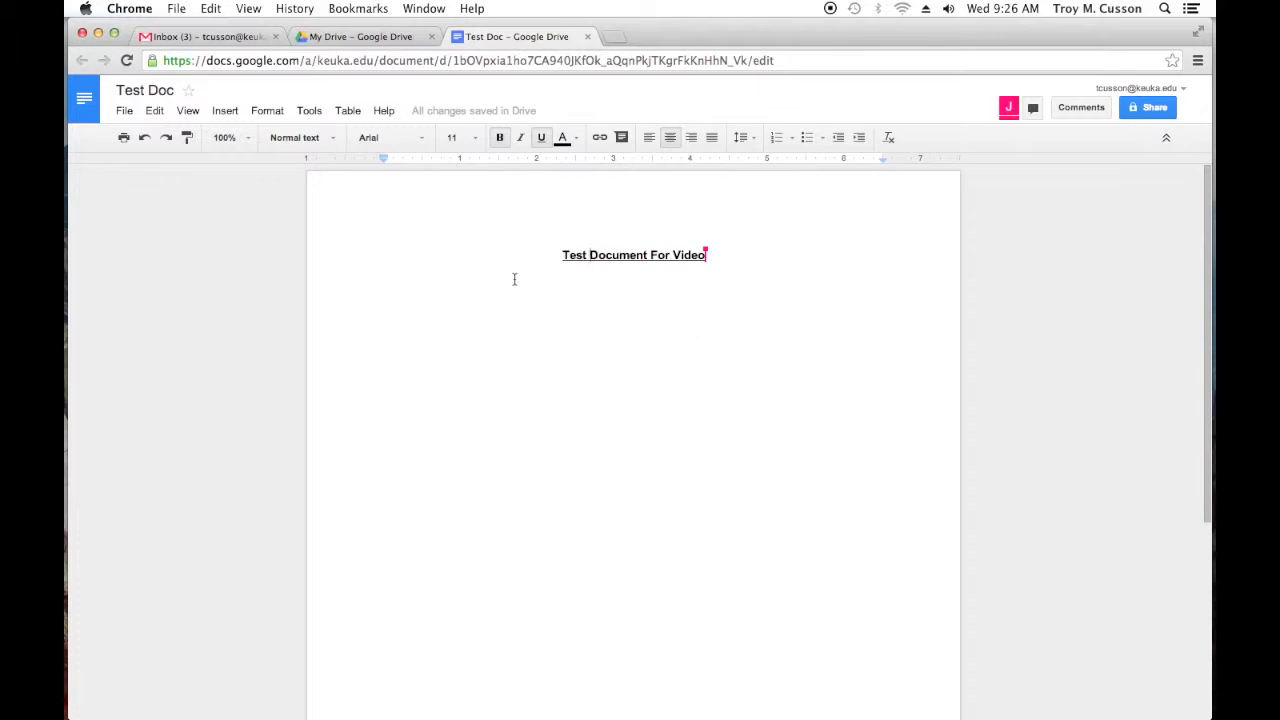
# - Insert the image aerial.jpg from the Images for Presentation folder at the cursor within the title line
pyautogui.click(222, 112)
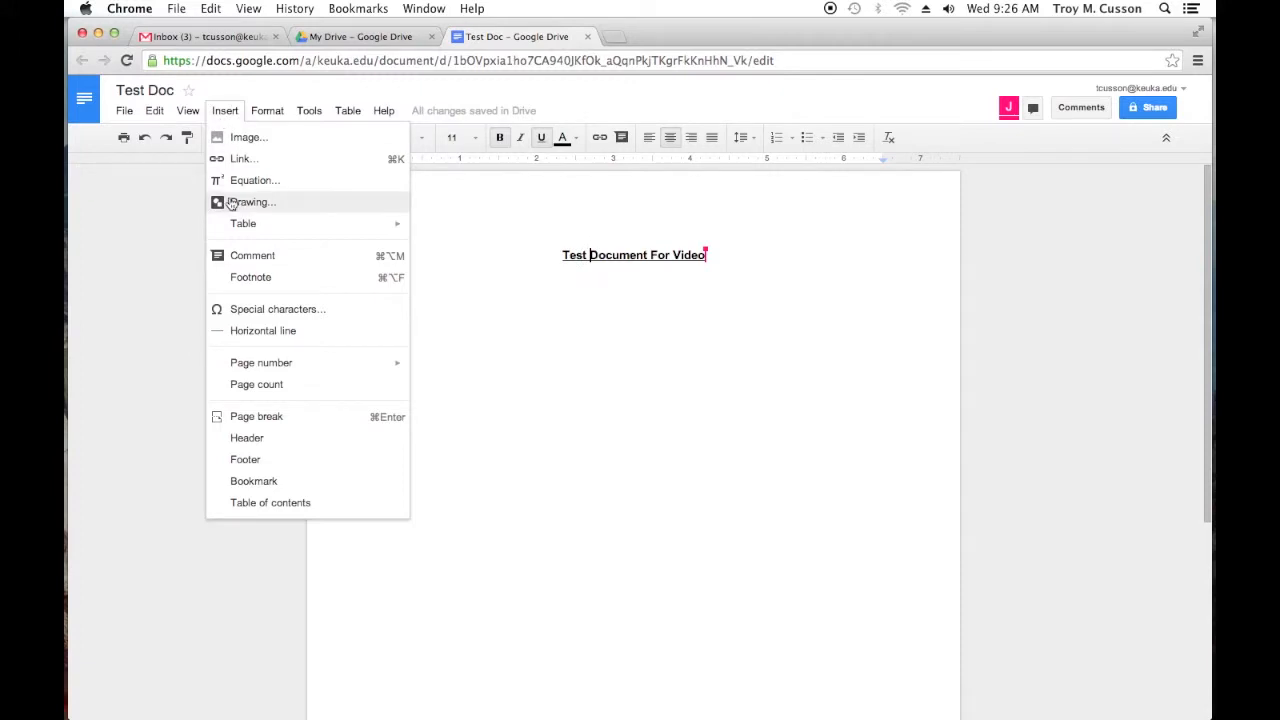
pyautogui.click(236, 144)
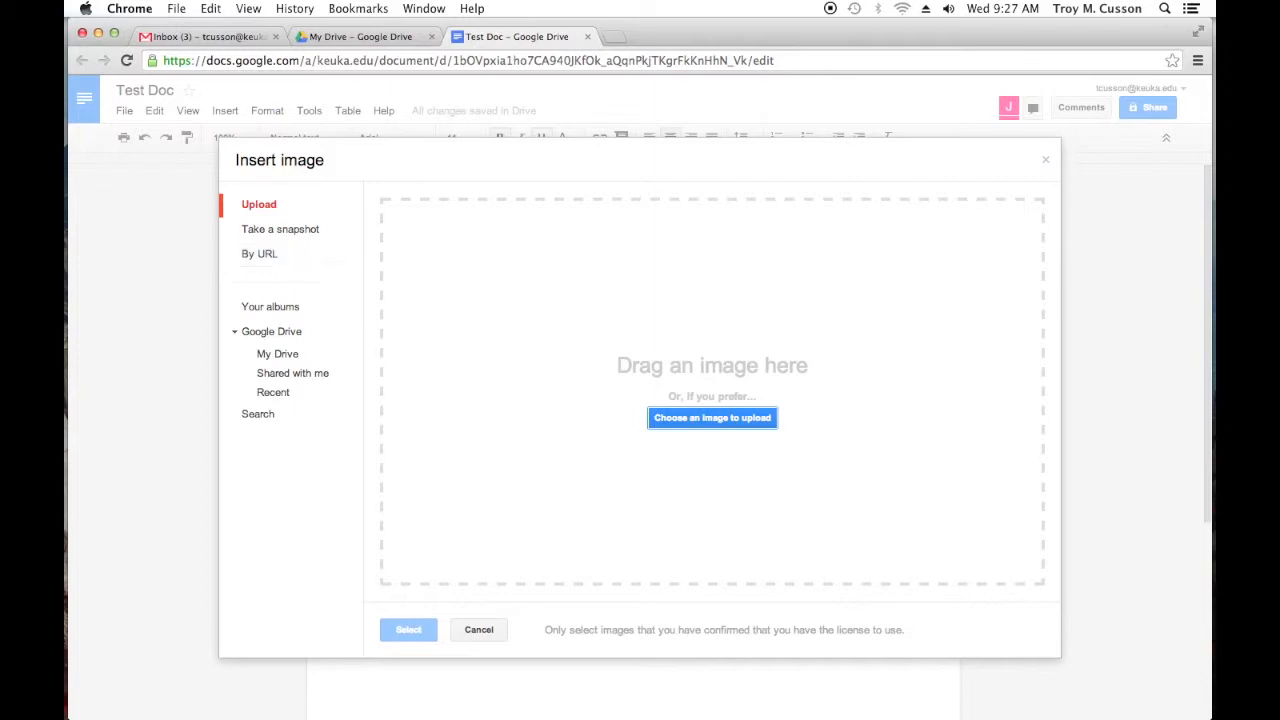
pyautogui.moveTo(66, 112); pyautogui.dragTo(220, 43)
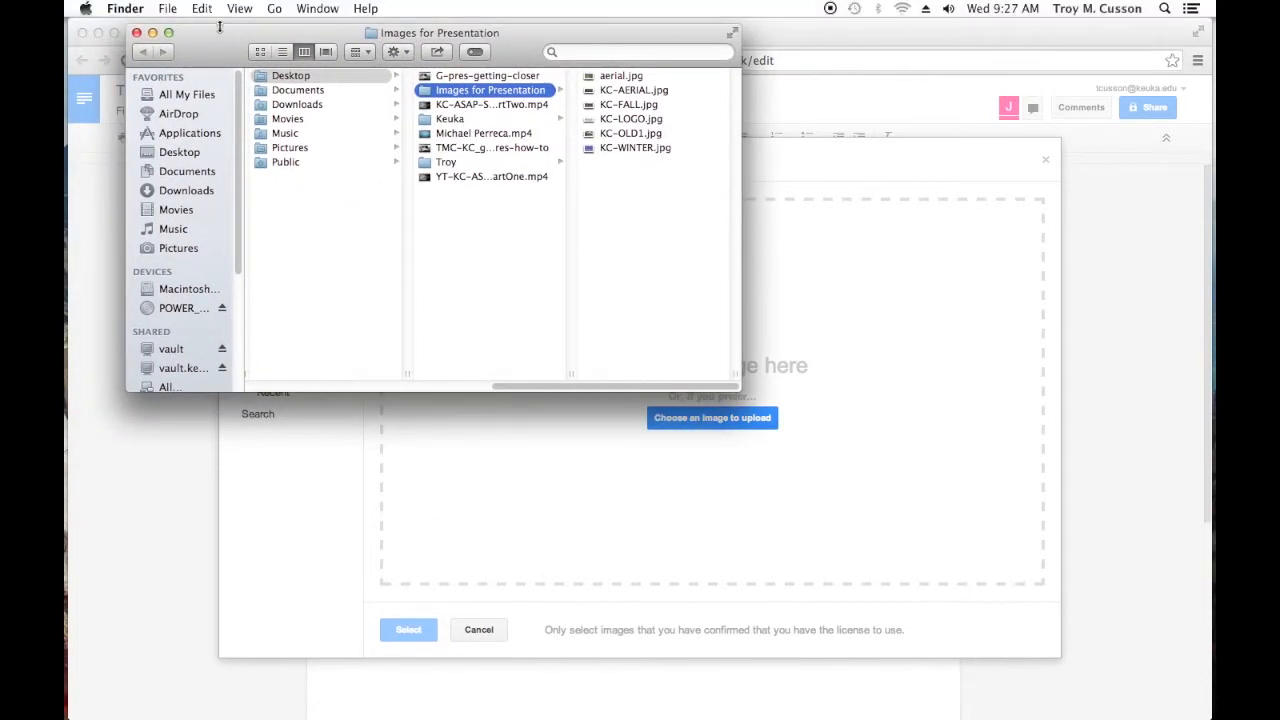
pyautogui.click(618, 77)
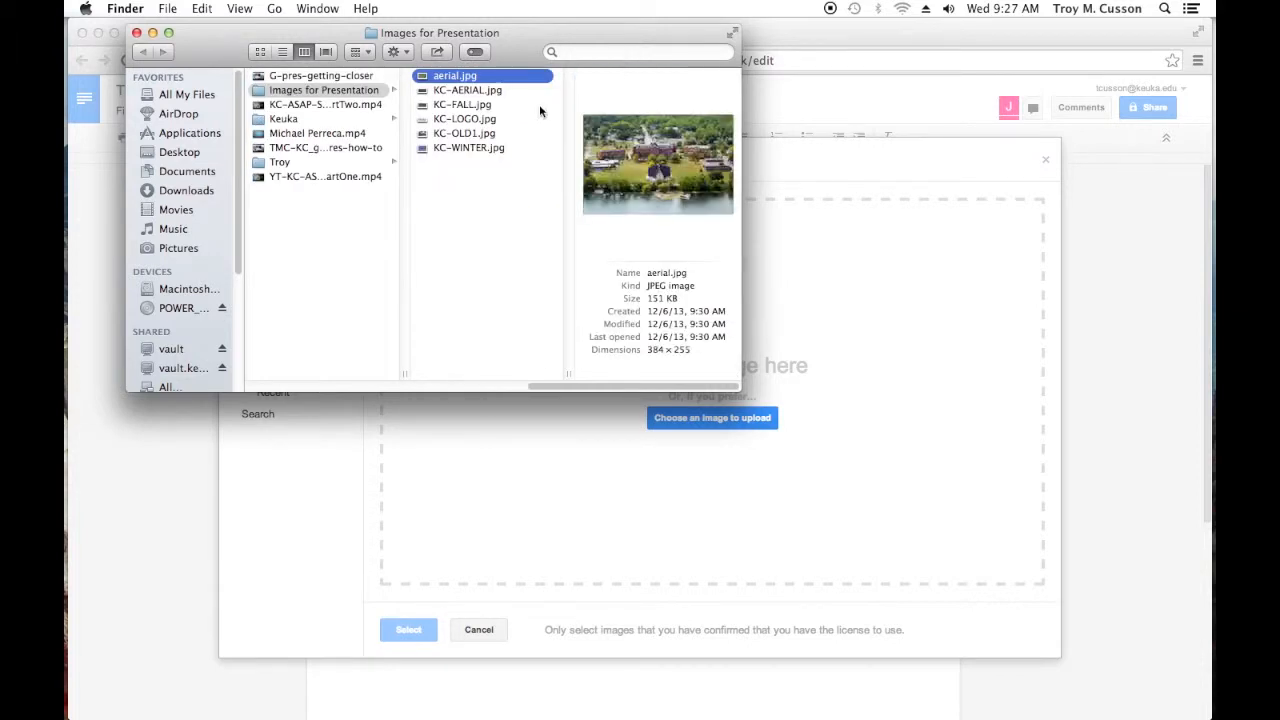
pyautogui.click(435, 78)
pyautogui.moveTo(435, 78); pyautogui.dragTo(529, 460)
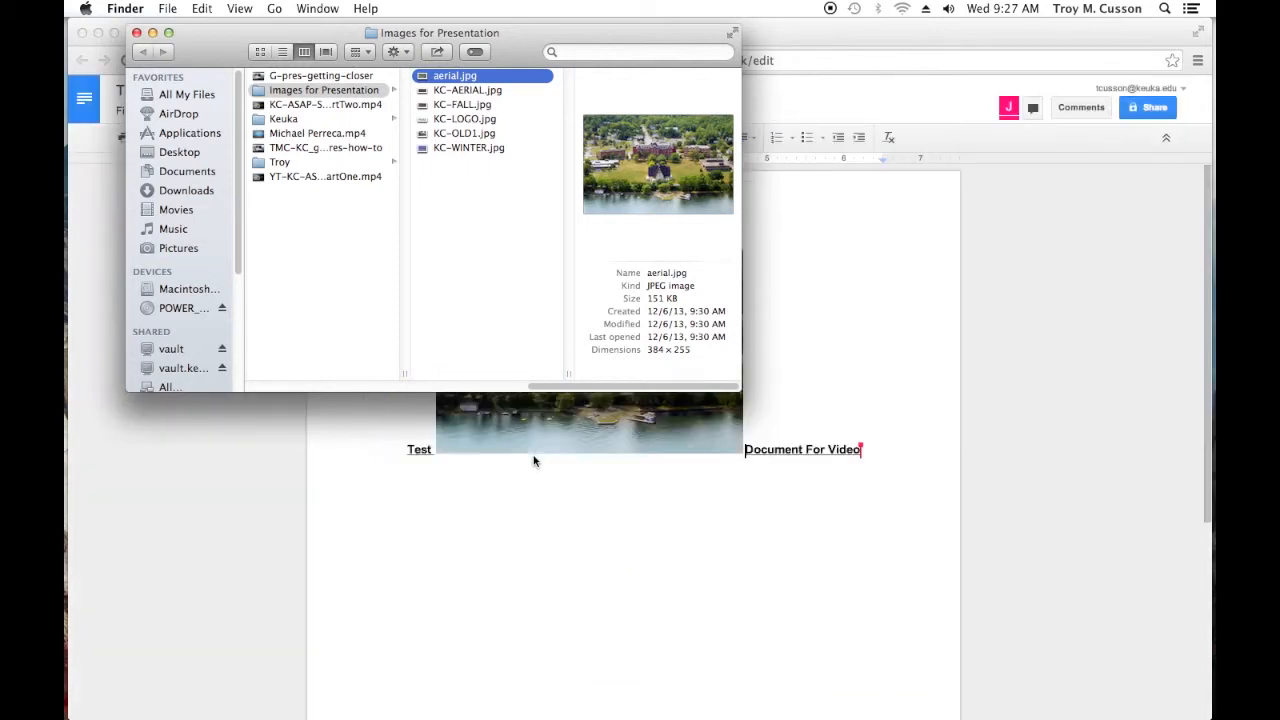
pyautogui.click(424, 520)
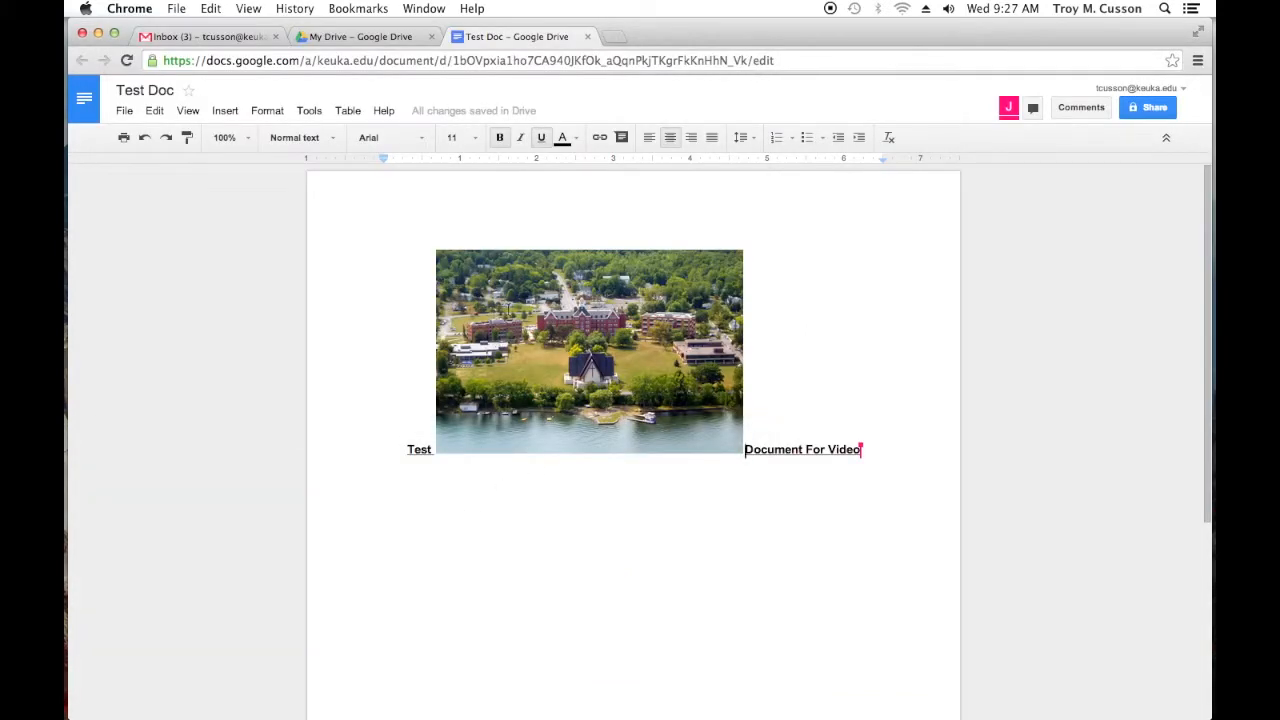
# - Shrink the aerial image in both width and height and set it to Wrap text
pyautogui.press('Left')
pyautogui.click(497, 252)
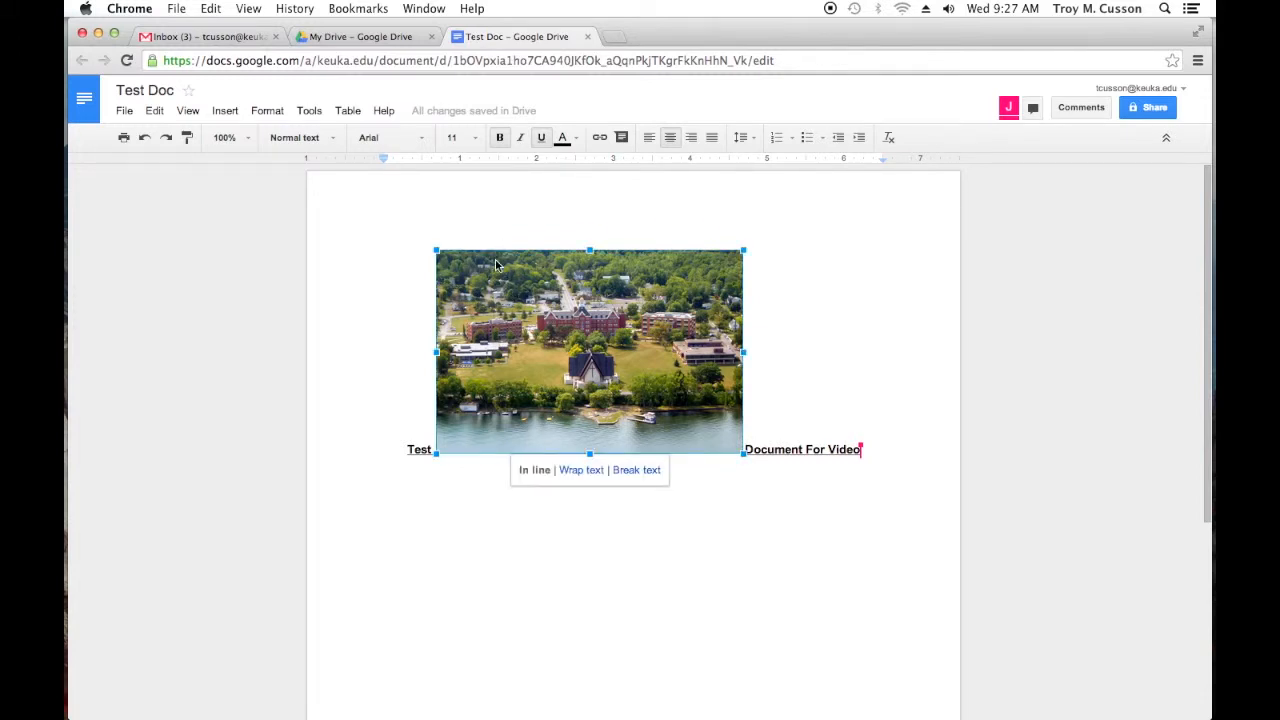
pyautogui.moveTo(496, 265); pyautogui.dragTo(533, 343)
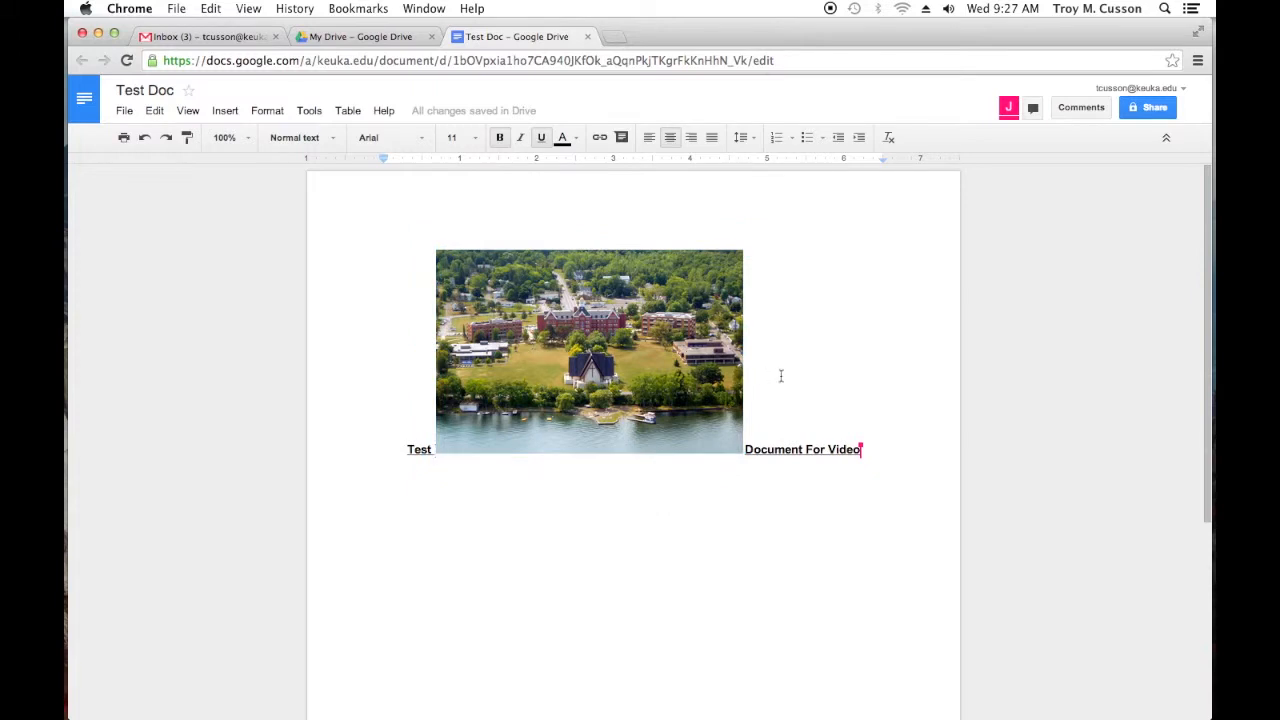
pyautogui.moveTo(740, 361); pyautogui.dragTo(650, 352)
pyautogui.click(721, 357)
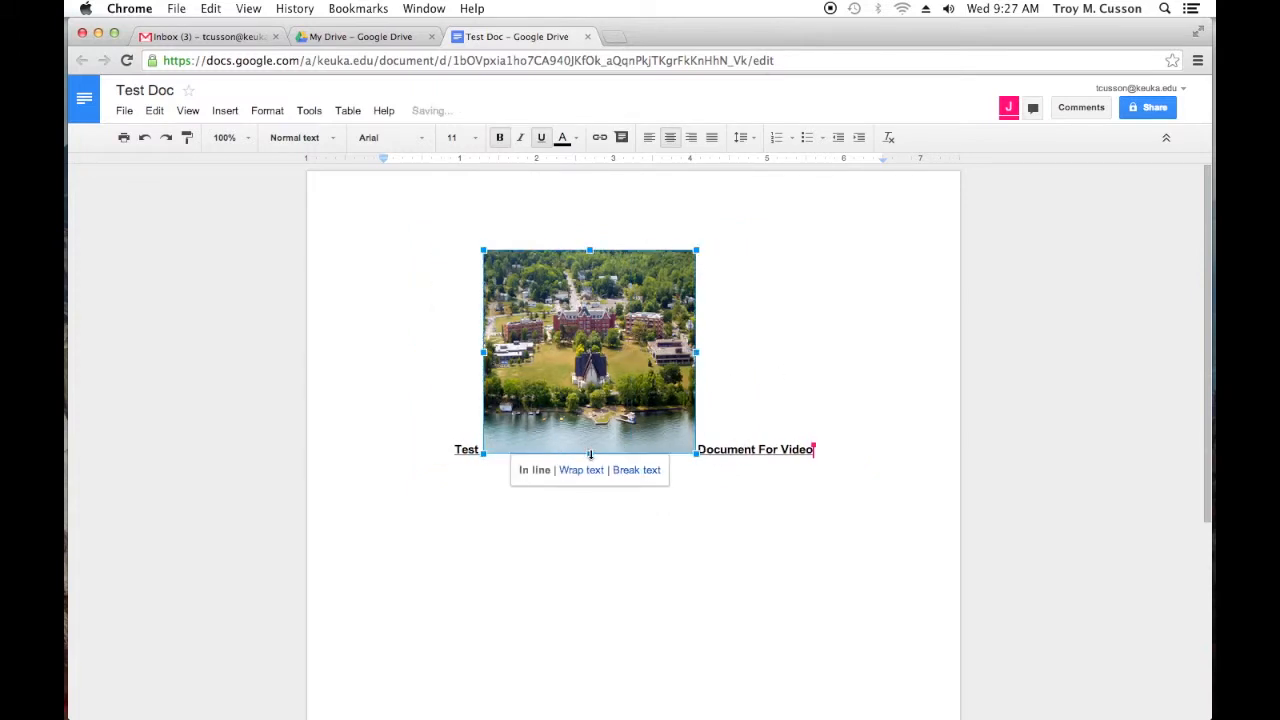
pyautogui.moveTo(590, 454); pyautogui.dragTo(591, 414)
pyautogui.moveTo(591, 414); pyautogui.dragTo(591, 411)
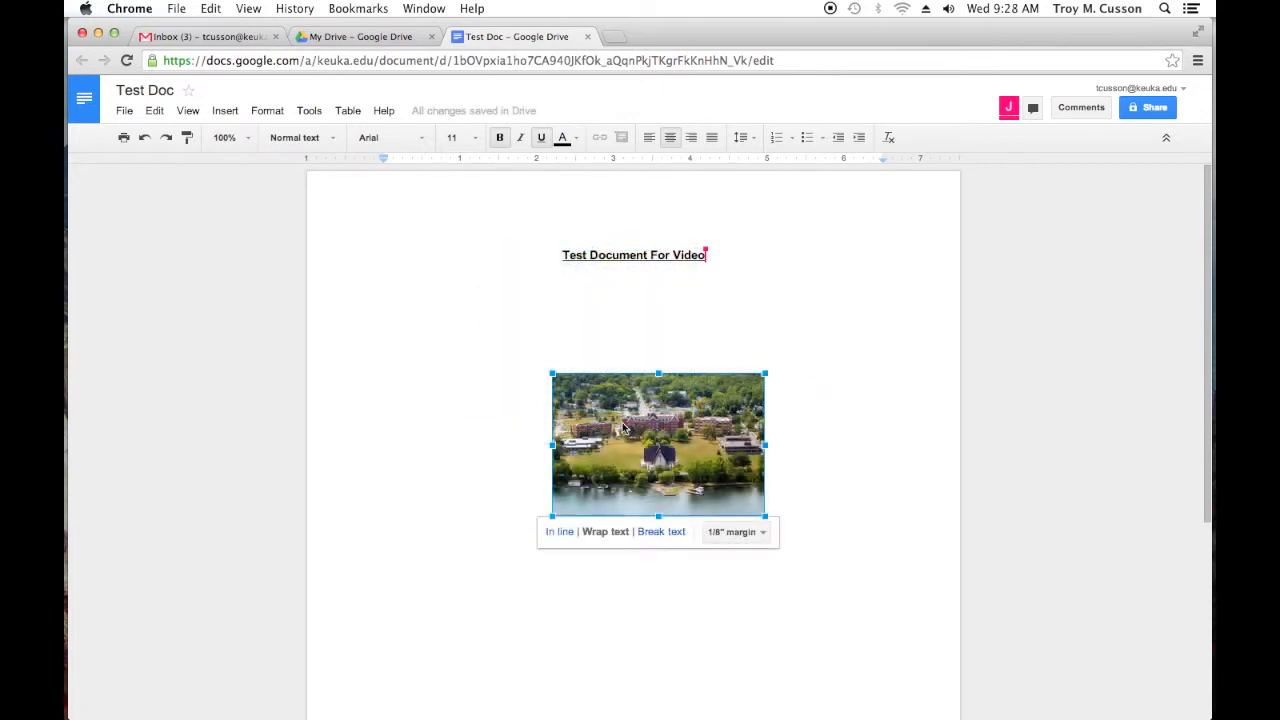
# - Reposition the wrapped aerial image so it sits centred on the page below the title, leaving a gap for text
pyautogui.moveTo(623, 428); pyautogui.dragTo(583, 307)
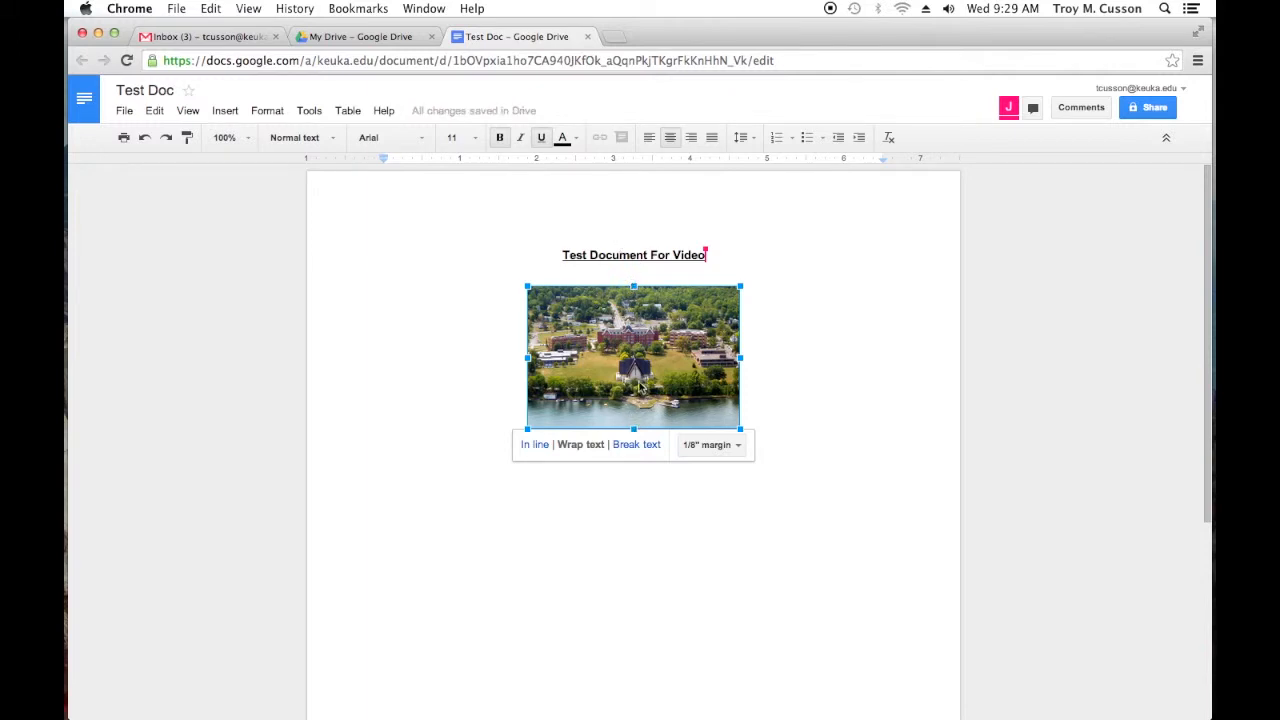
pyautogui.scroll(-2, 648, 450)
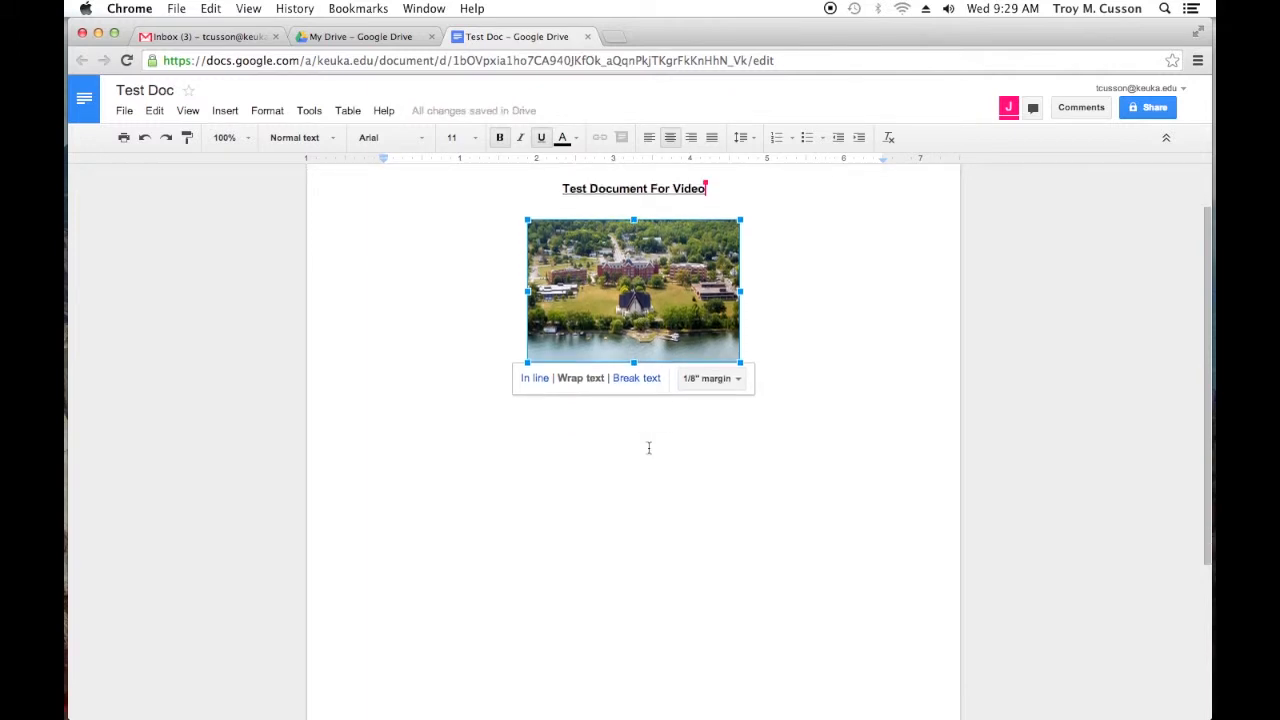
pyautogui.click(580, 228)
pyautogui.moveTo(580, 228); pyautogui.dragTo(593, 297)
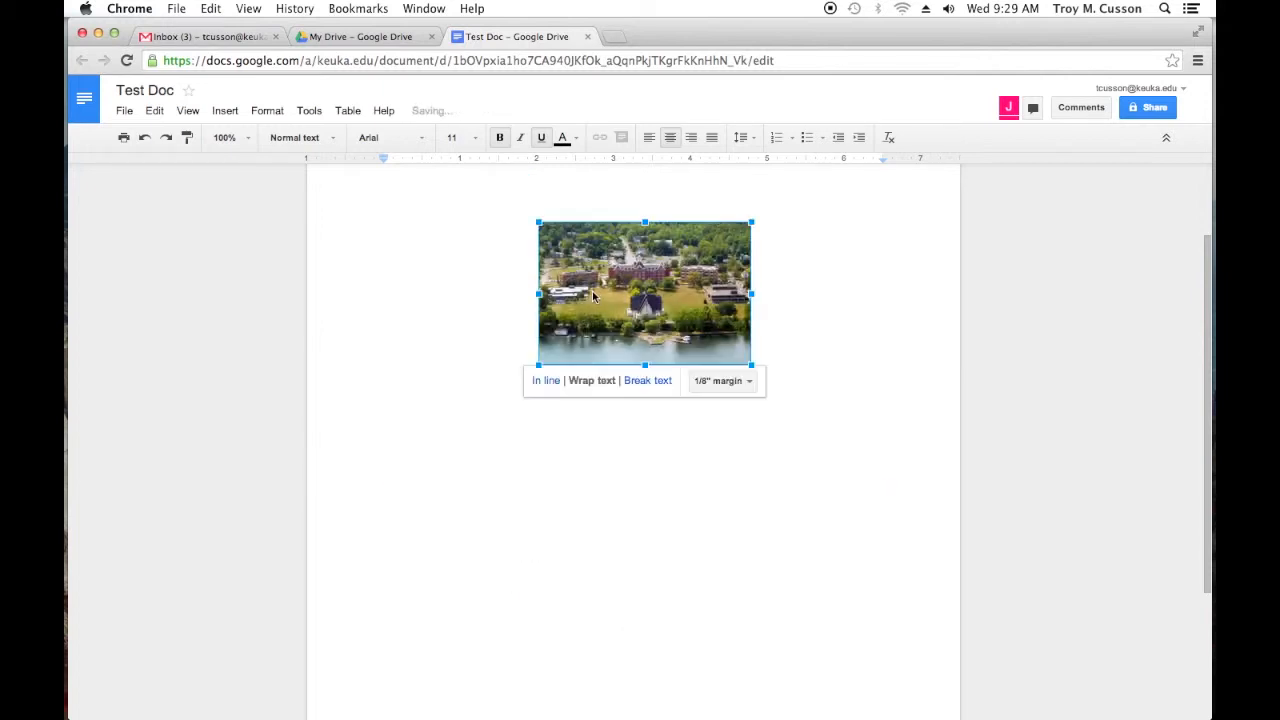
pyautogui.scroll(2, 593, 297)
pyautogui.moveTo(608, 364); pyautogui.dragTo(603, 333)
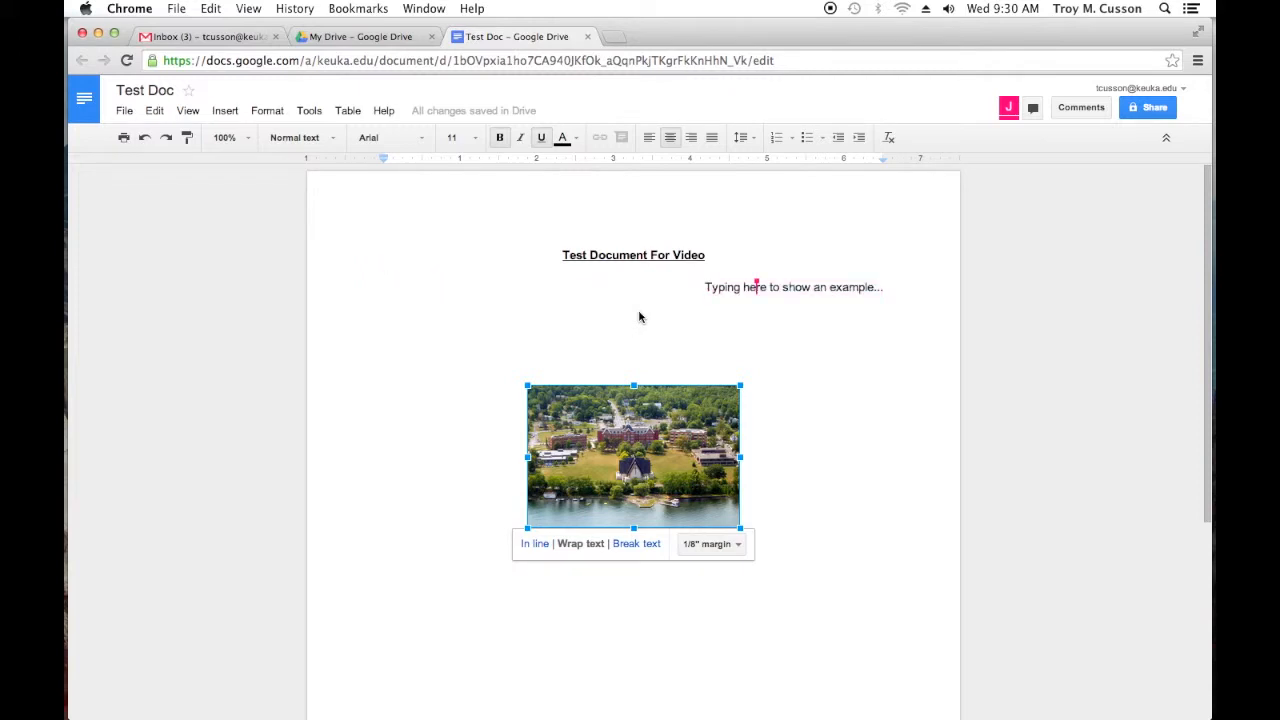
# - Download the document as a PDF named TestDoc.pdf to the Desktop
pyautogui.click(734, 288)
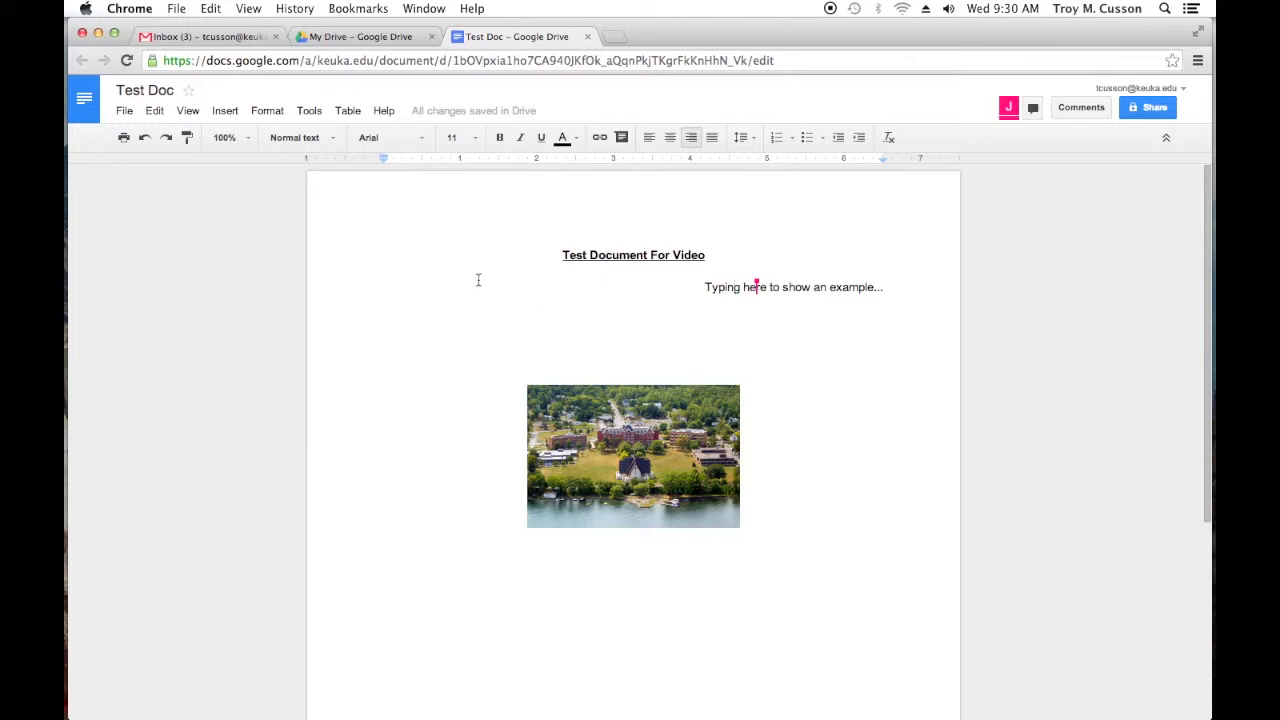
pyautogui.click(124, 110)
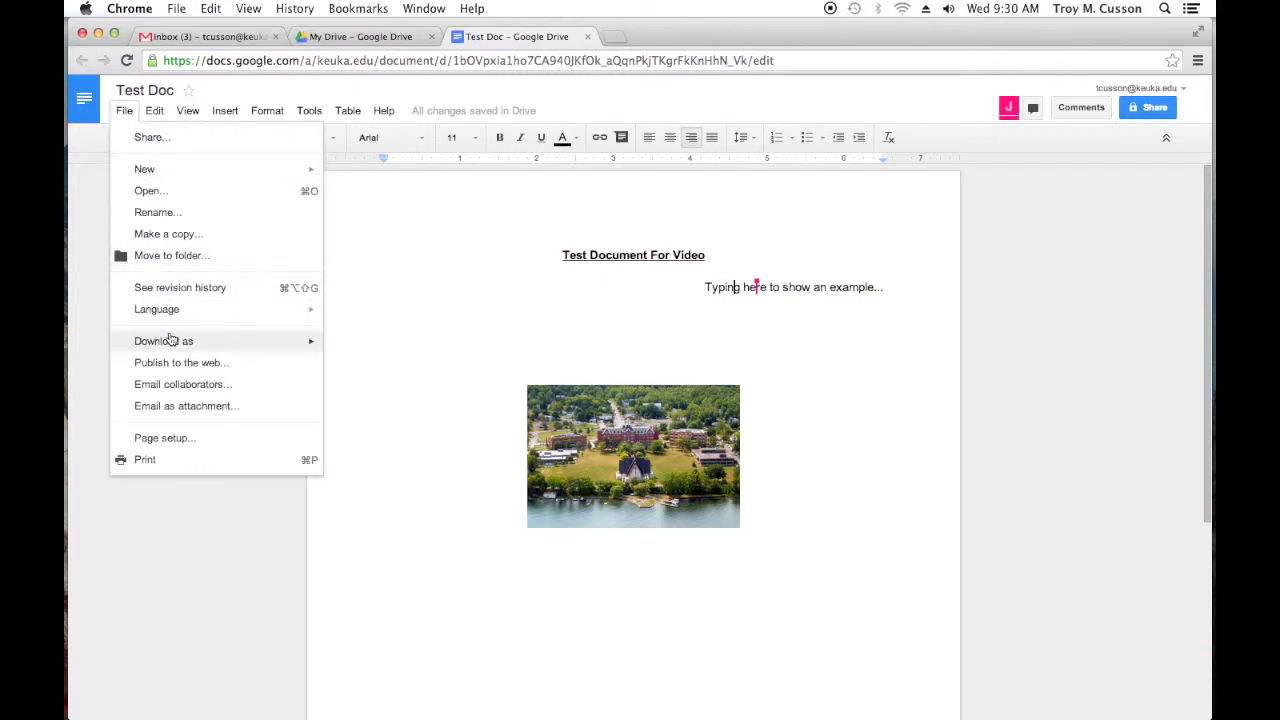
pyautogui.moveTo(171, 340)
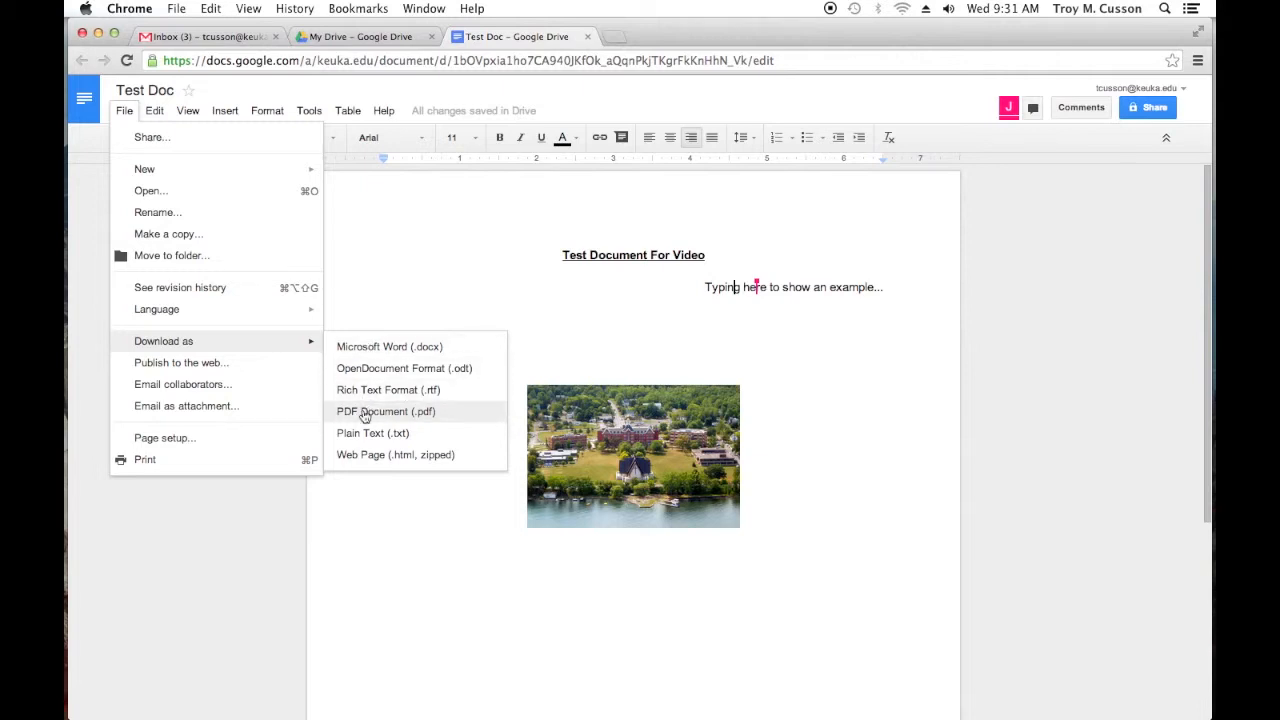
pyautogui.click(366, 411)
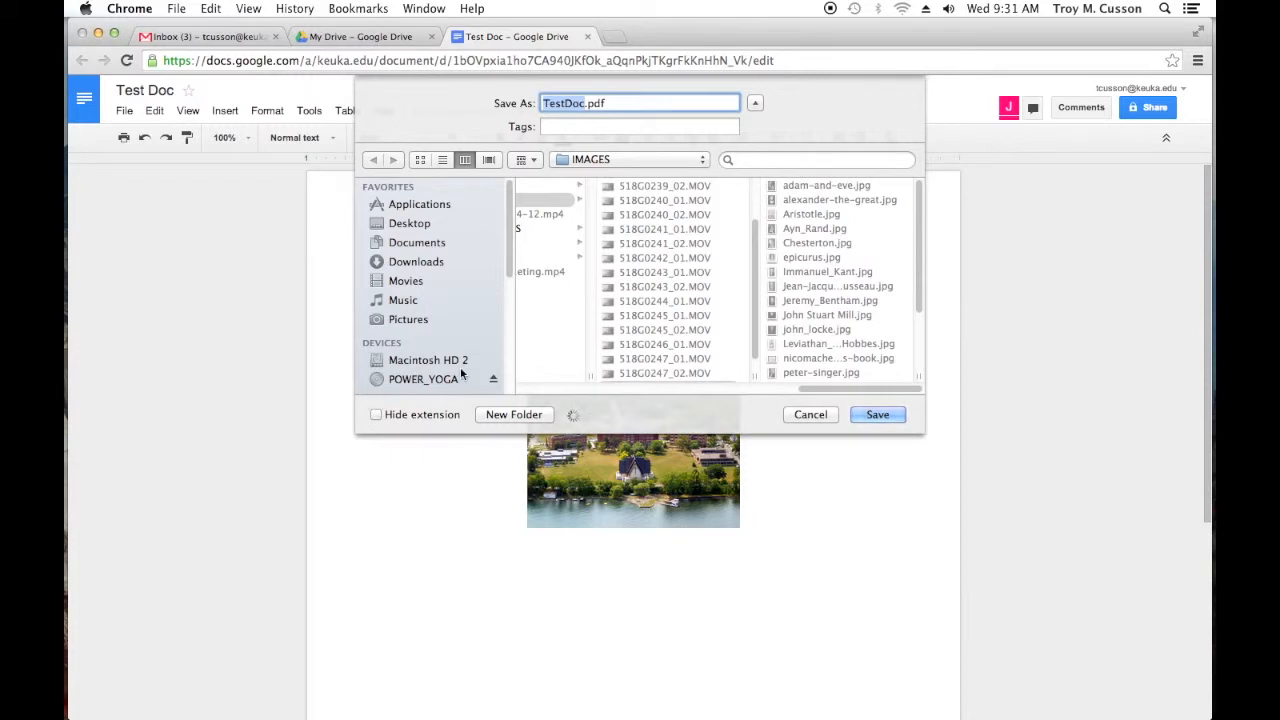
pyautogui.click(411, 222)
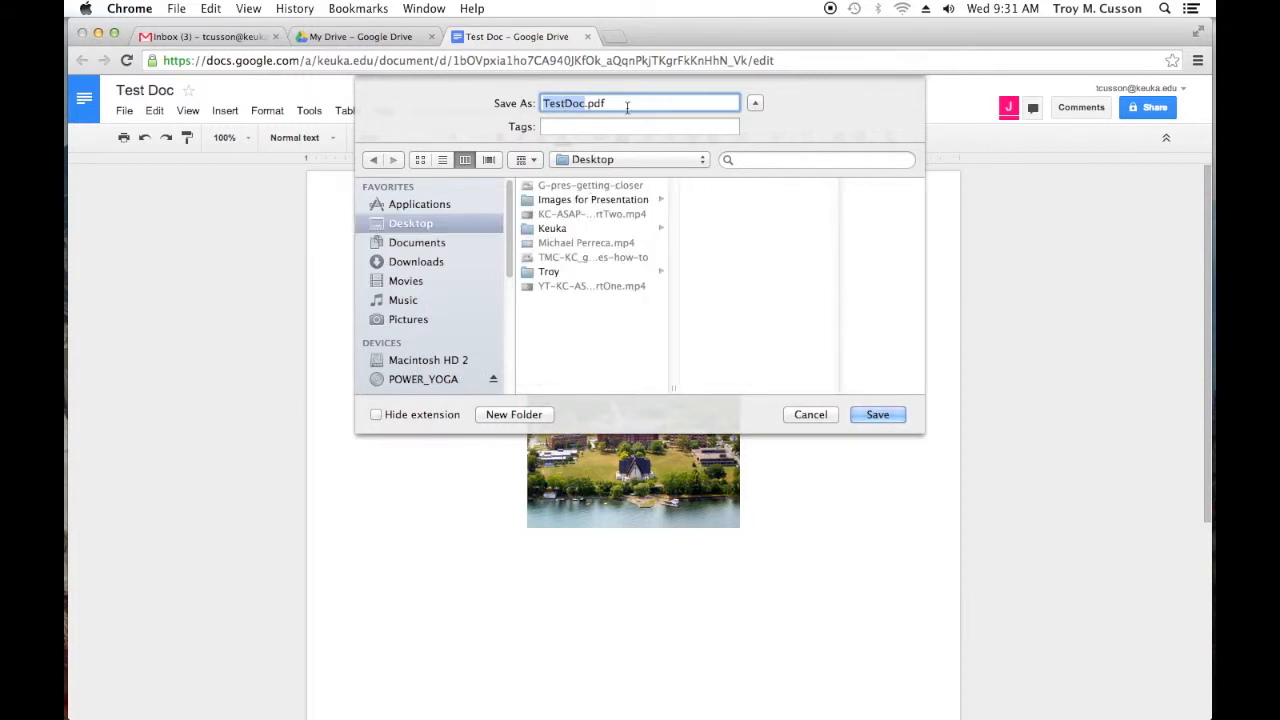
pyautogui.click(889, 416)
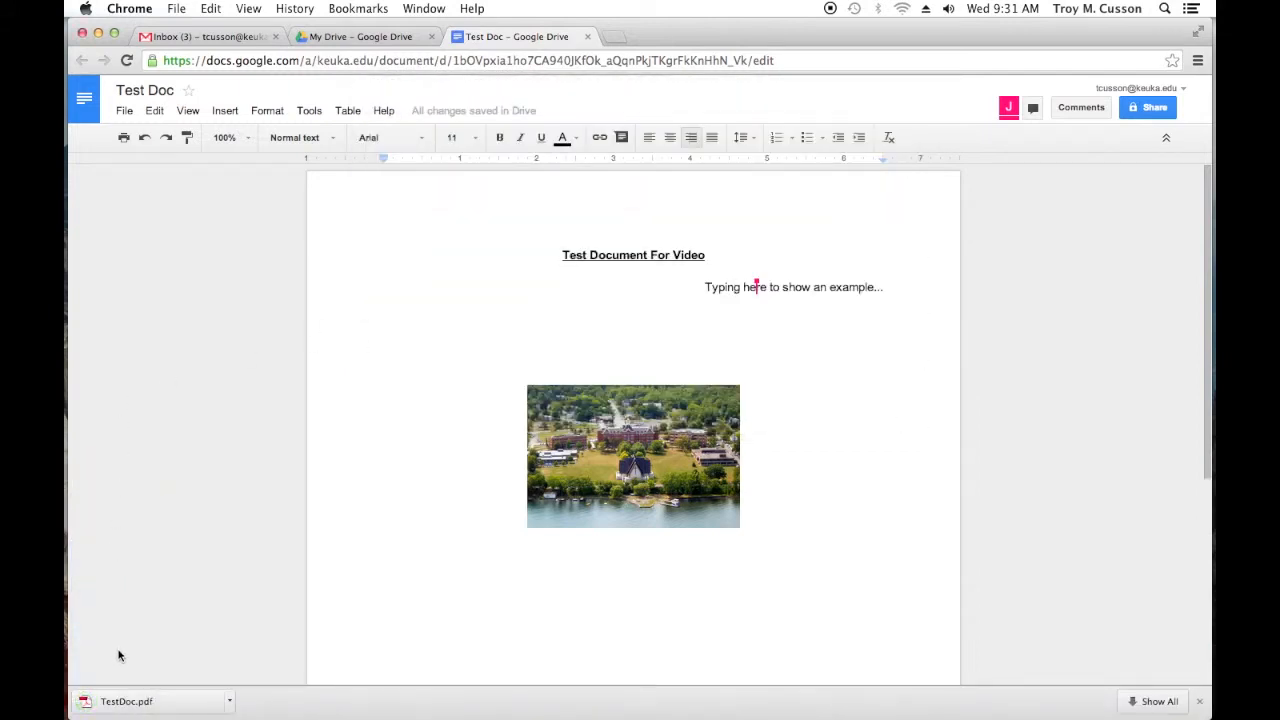
# - Open the downloaded TestDoc.pdf in Acrobat to check its layout, and return to the document in Chrome
pyautogui.click(138, 704)
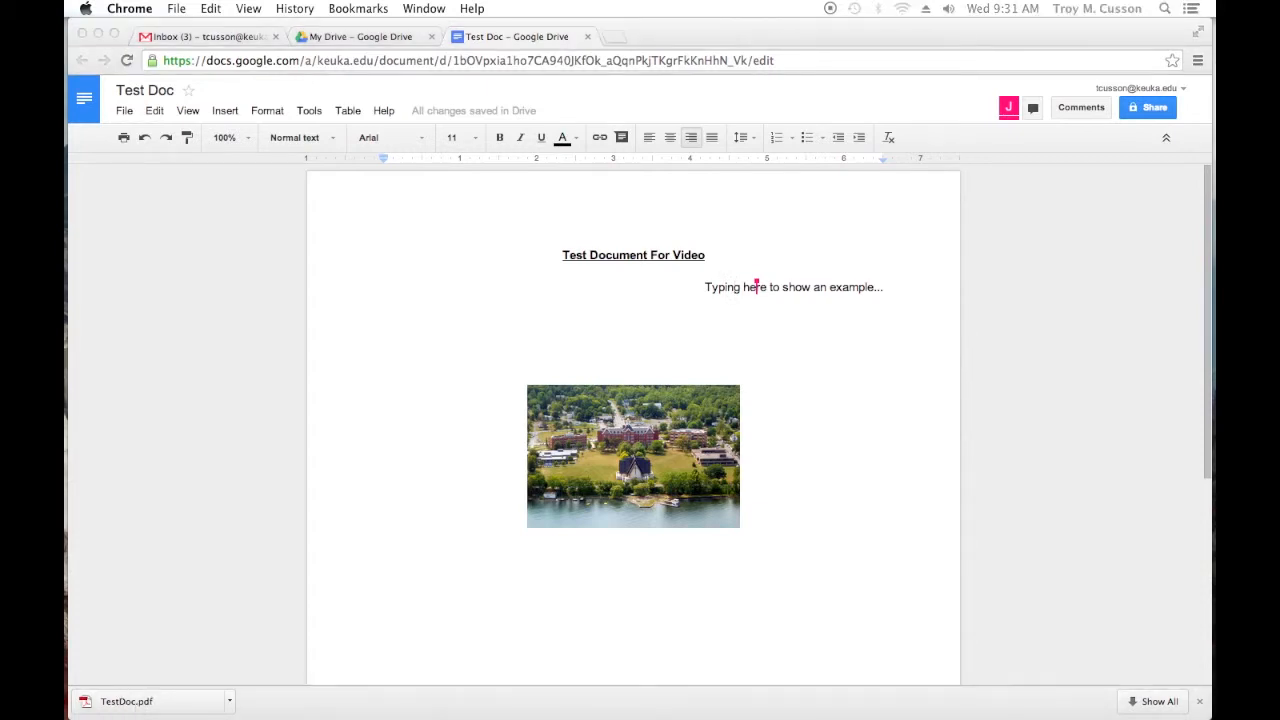
pyautogui.moveTo(275, 197); pyautogui.dragTo(480, 27)
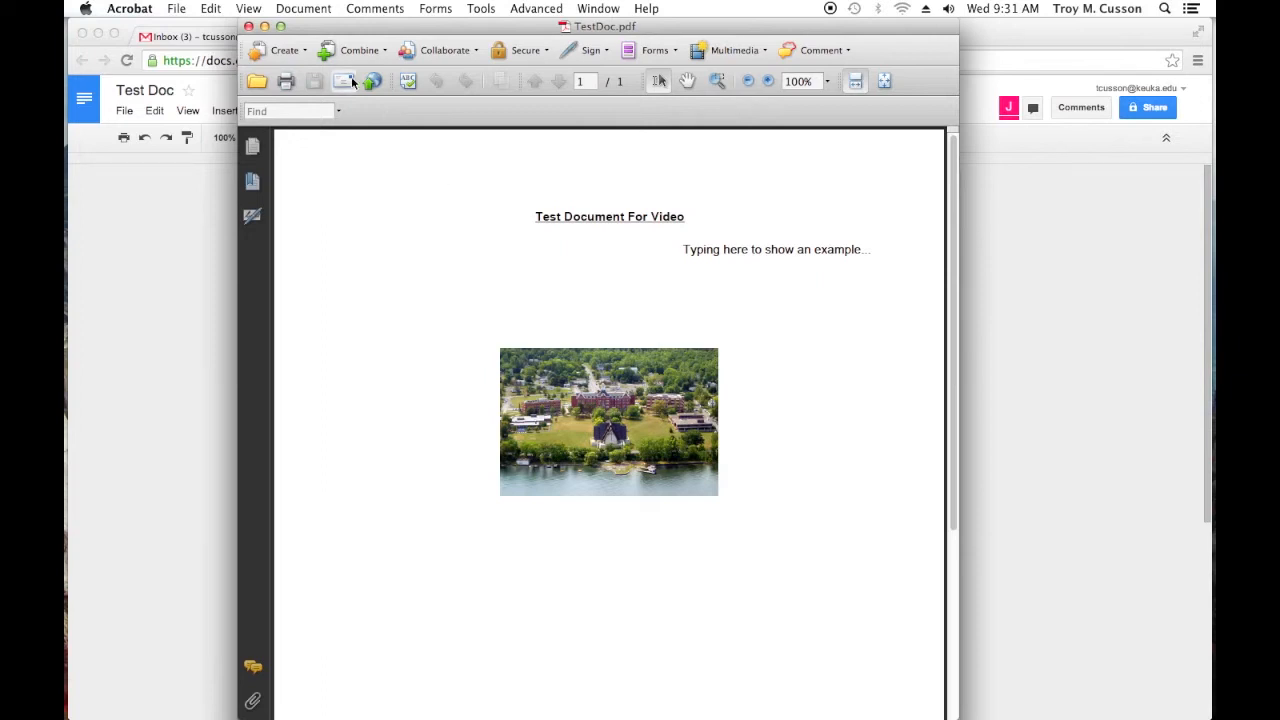
pyautogui.moveTo(667, 29); pyautogui.dragTo(64, 32)
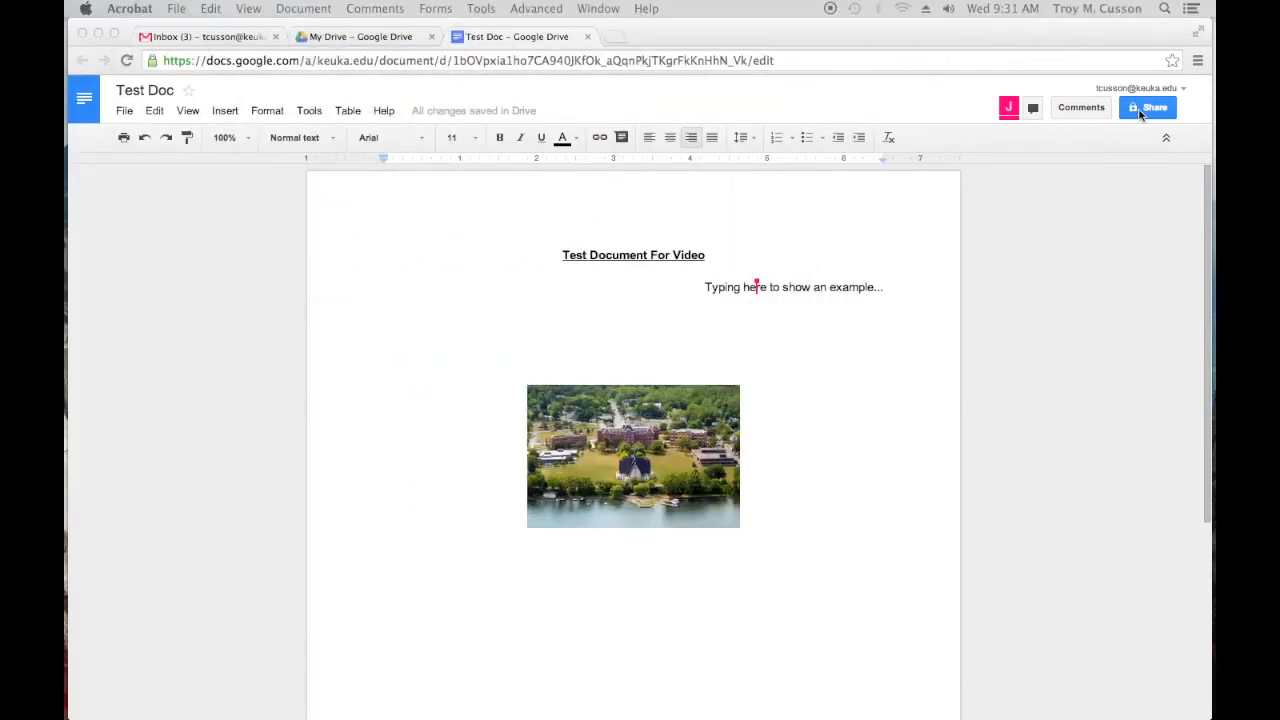
pyautogui.click(1068, 218)
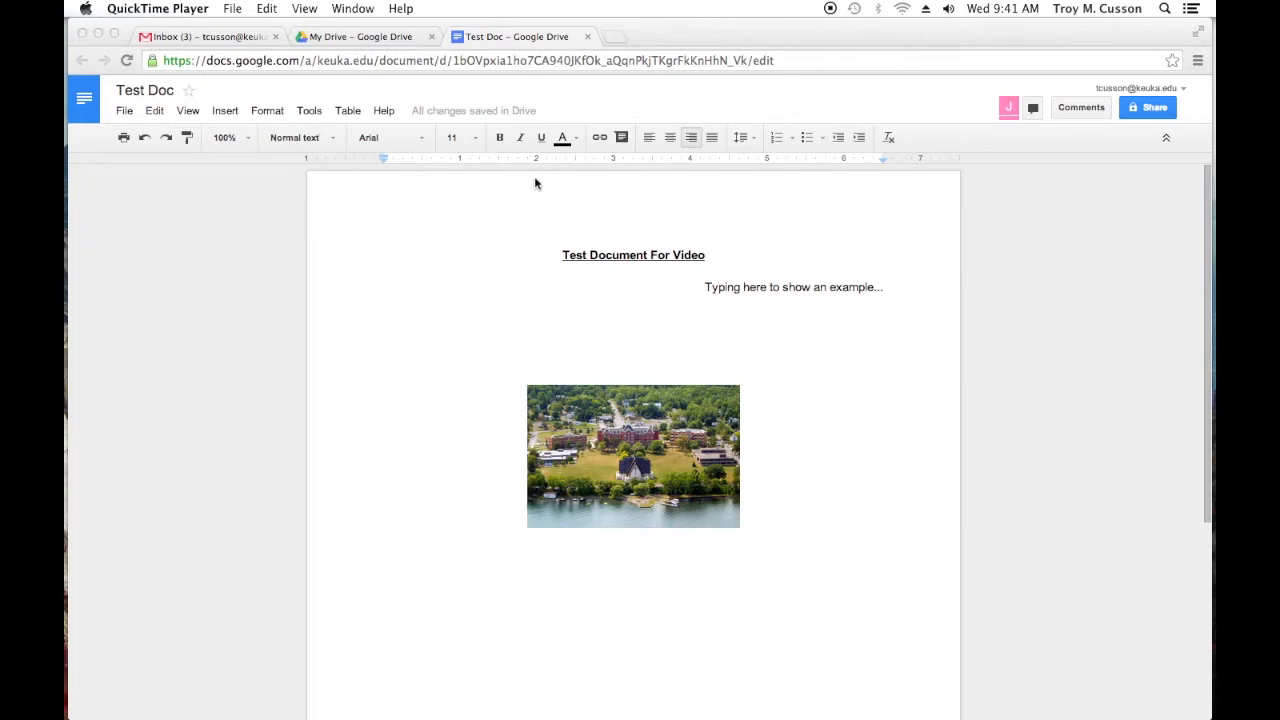
# - Add the comment "Are you sure that is the correct wording?" to the word "show" in the example sentence
pyautogui.click(621, 140)
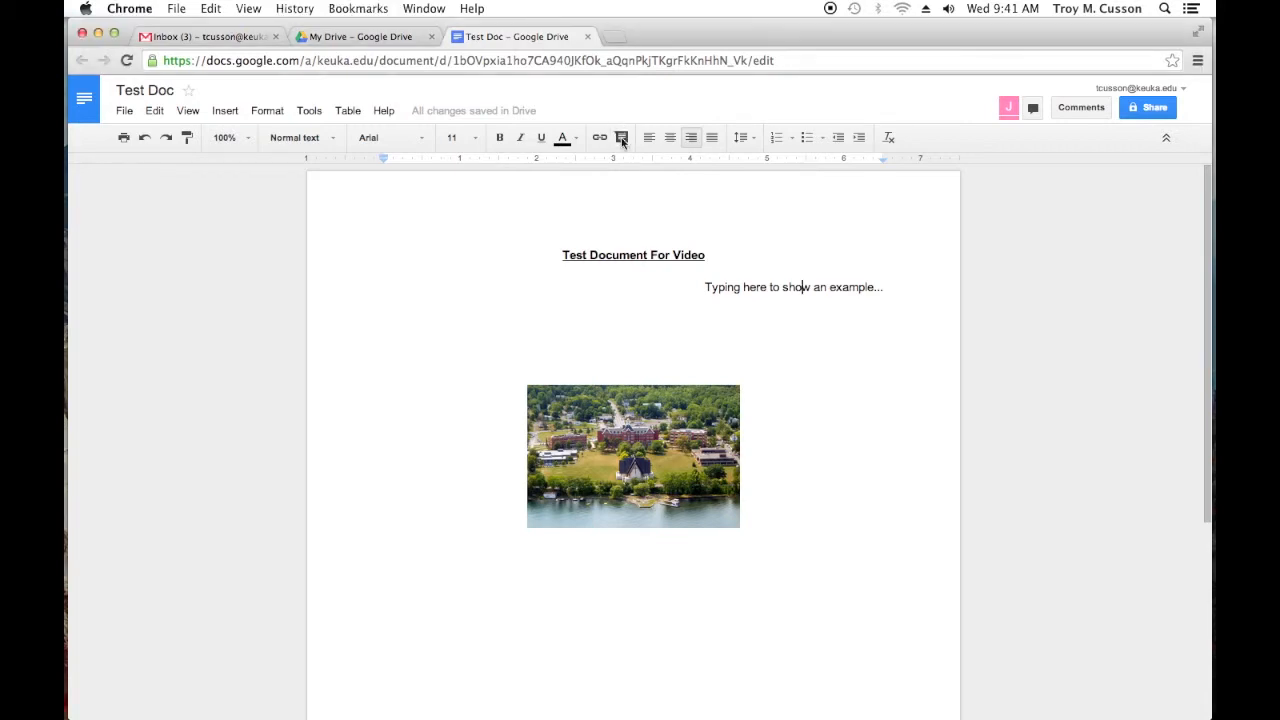
pyautogui.click(621, 140)
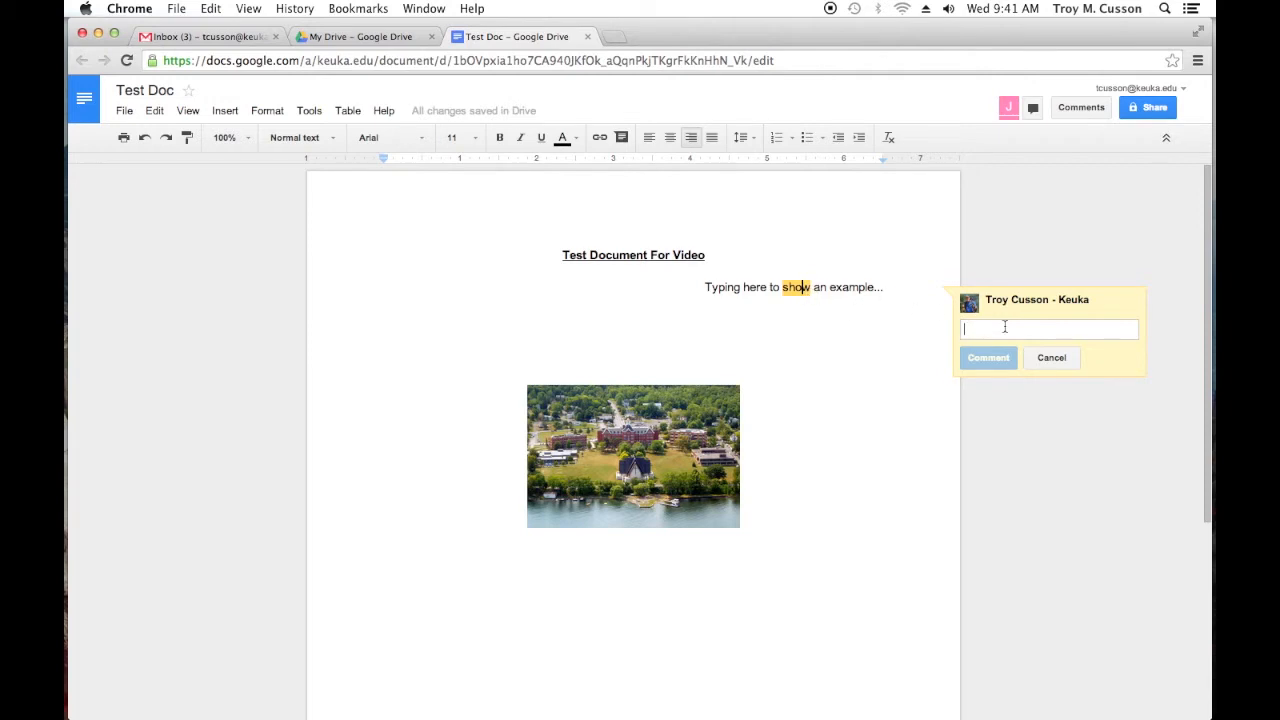
pyautogui.write('Are you sure that is the c')
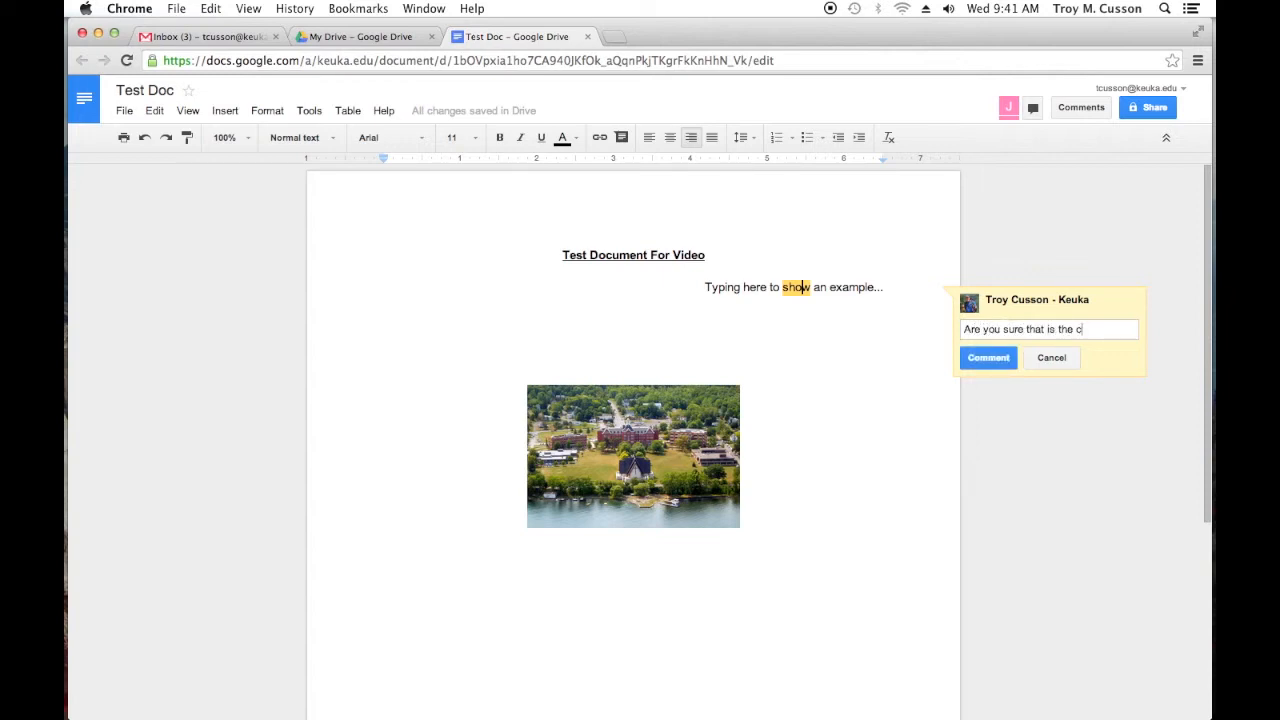
pyautogui.write('orrect wording?')
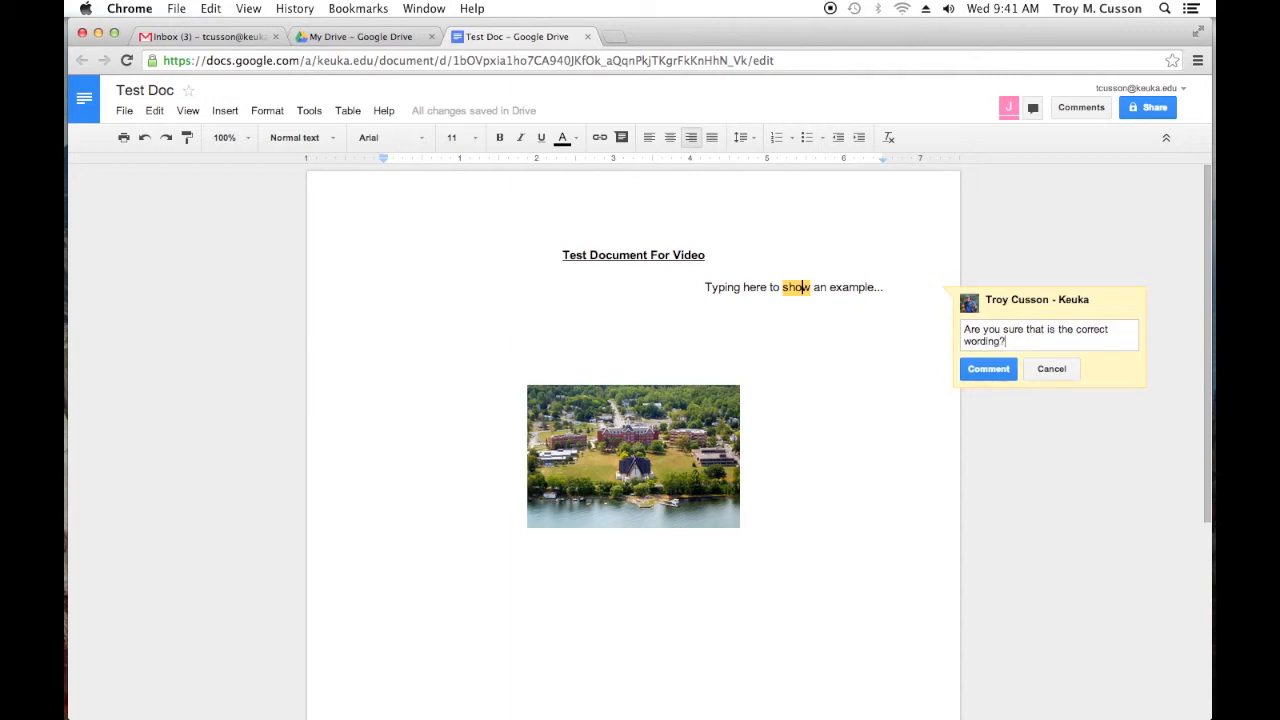
pyautogui.click(997, 376)
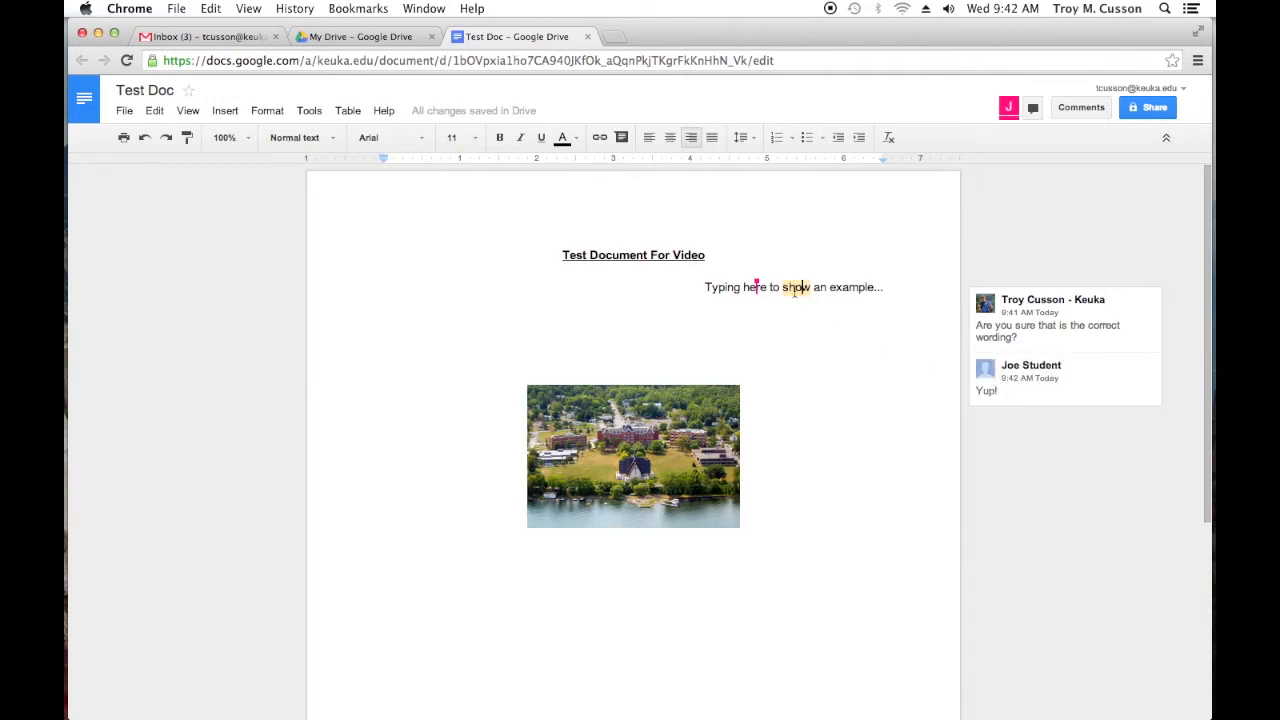
# - Open the document's group chat and try out resizing, minimizing and restoring its window
pyautogui.click(849, 287)
pyautogui.click(1036, 110)
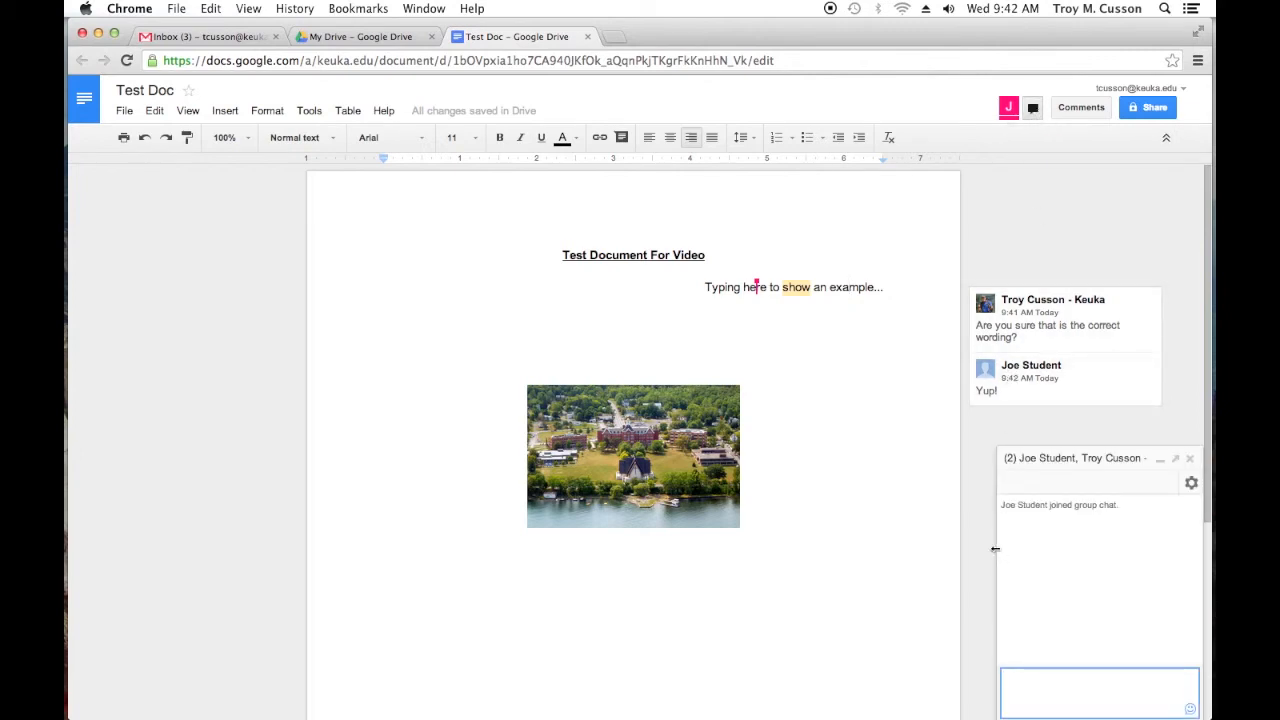
pyautogui.moveTo(998, 543)
pyautogui.mouseDown()
pyautogui.moveTo(909, 542)
pyautogui.moveTo(983, 543)
pyautogui.mouseUp()
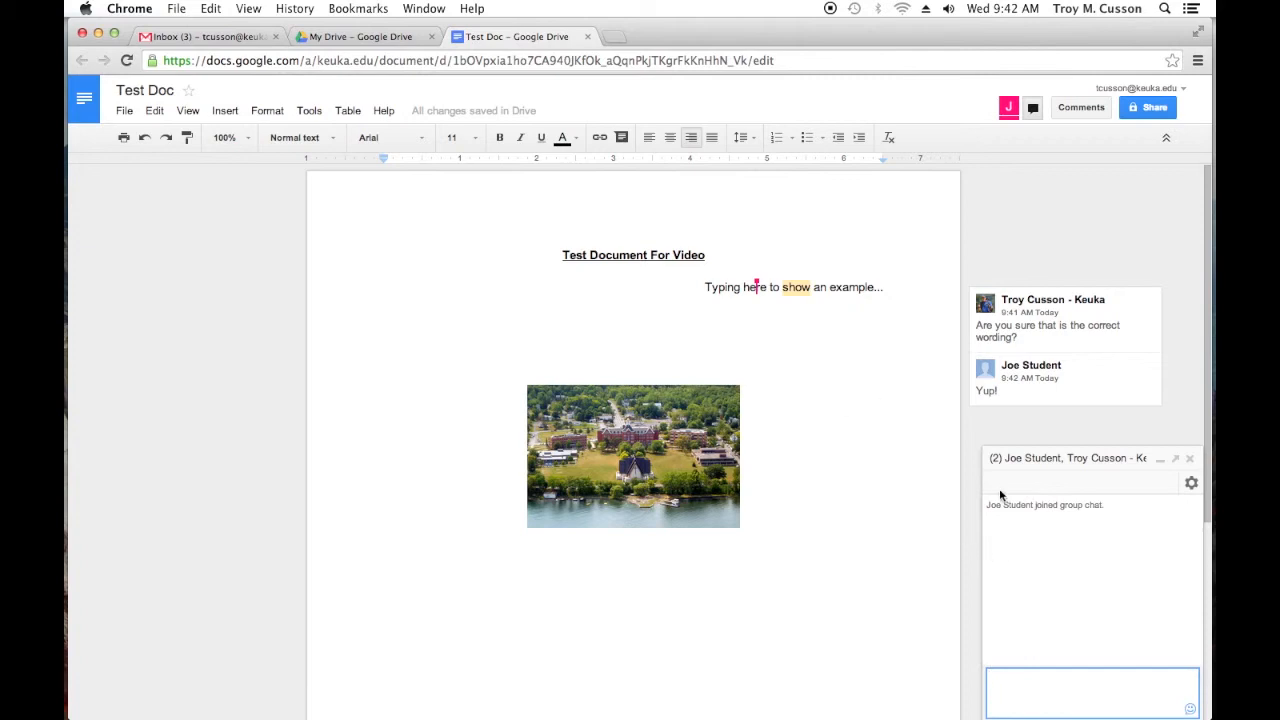
pyautogui.moveTo(982, 537); pyautogui.dragTo(1051, 537)
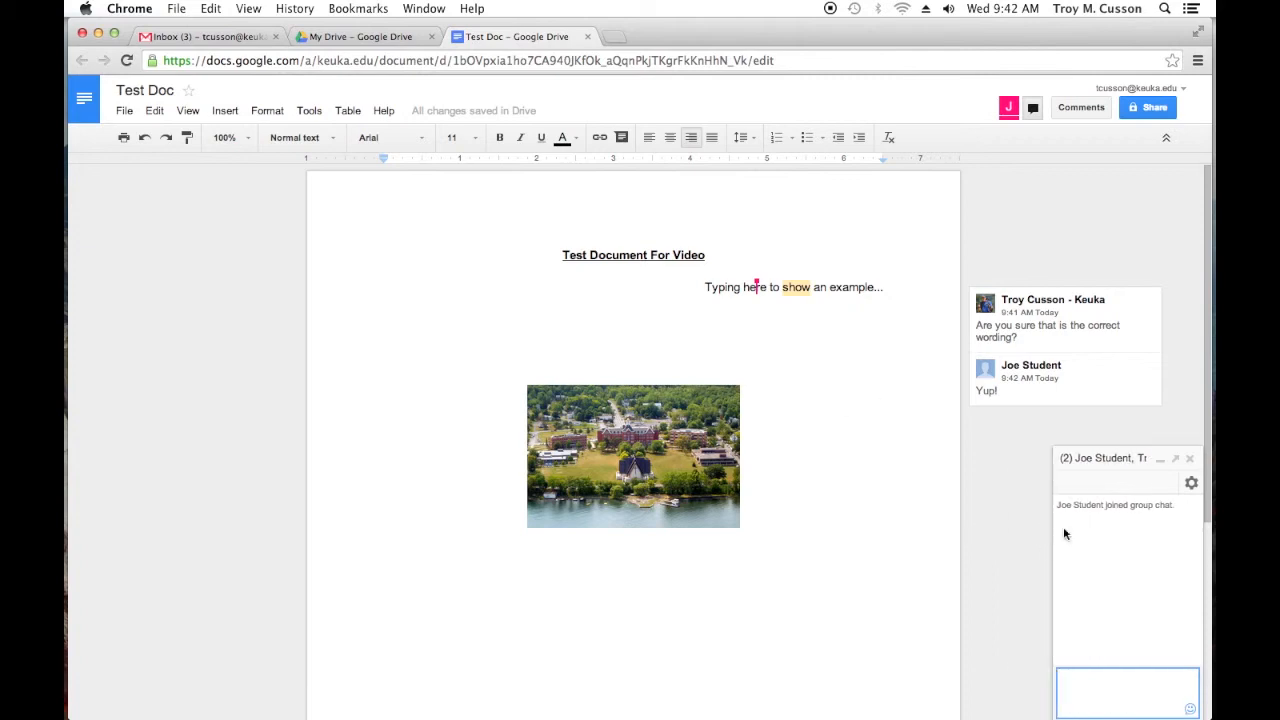
pyautogui.click(1160, 459)
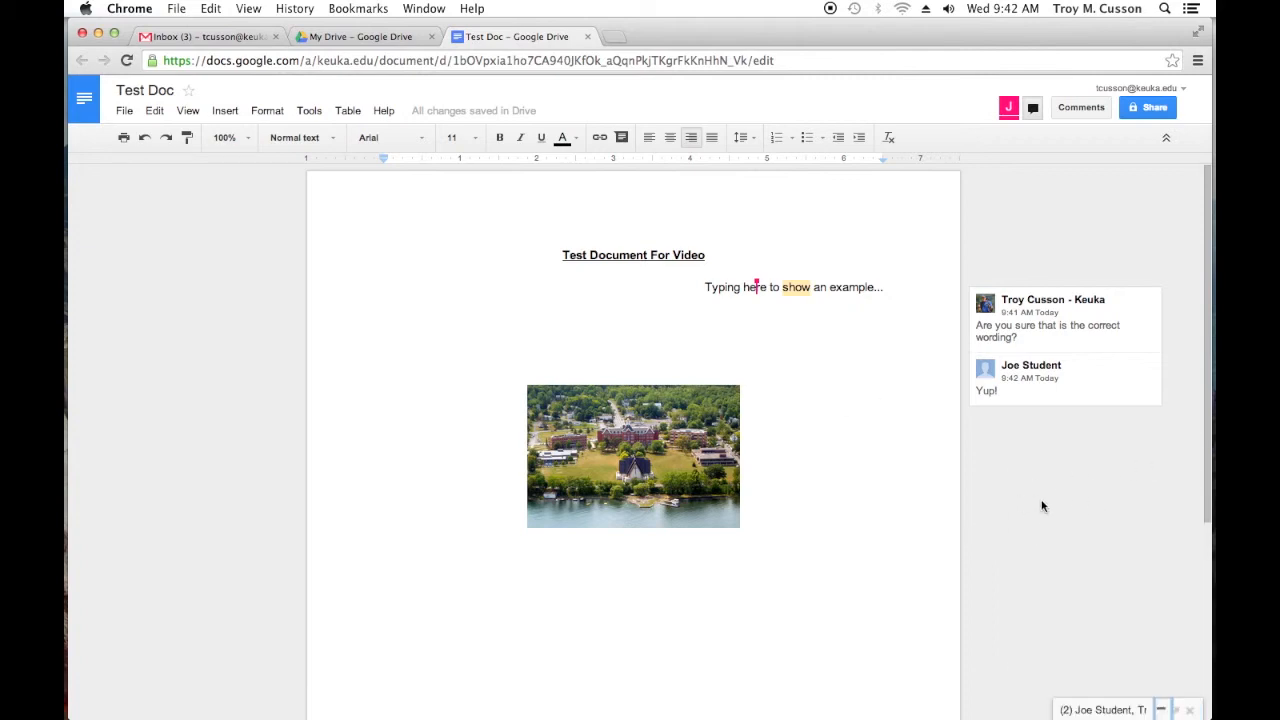
pyautogui.click(1160, 708)
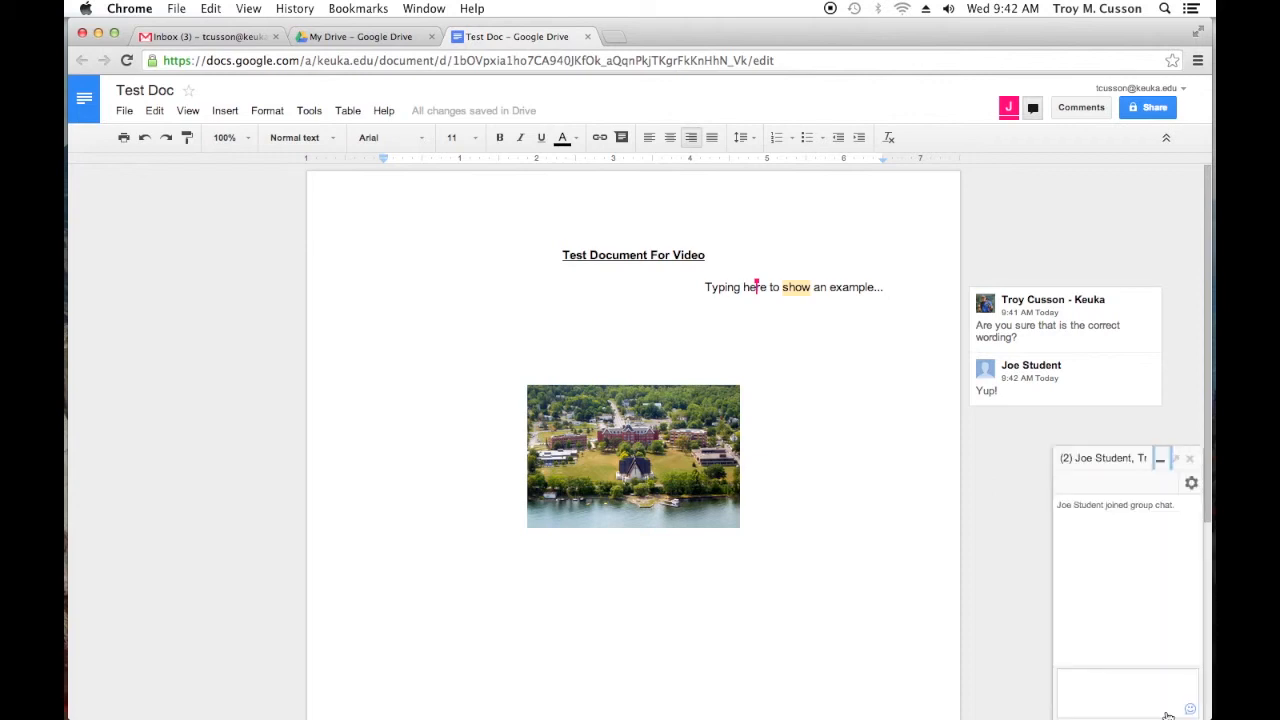
# - Pop the group chat out into a separate window, bring it back in front of the document, and dock it again
pyautogui.click(1186, 459)
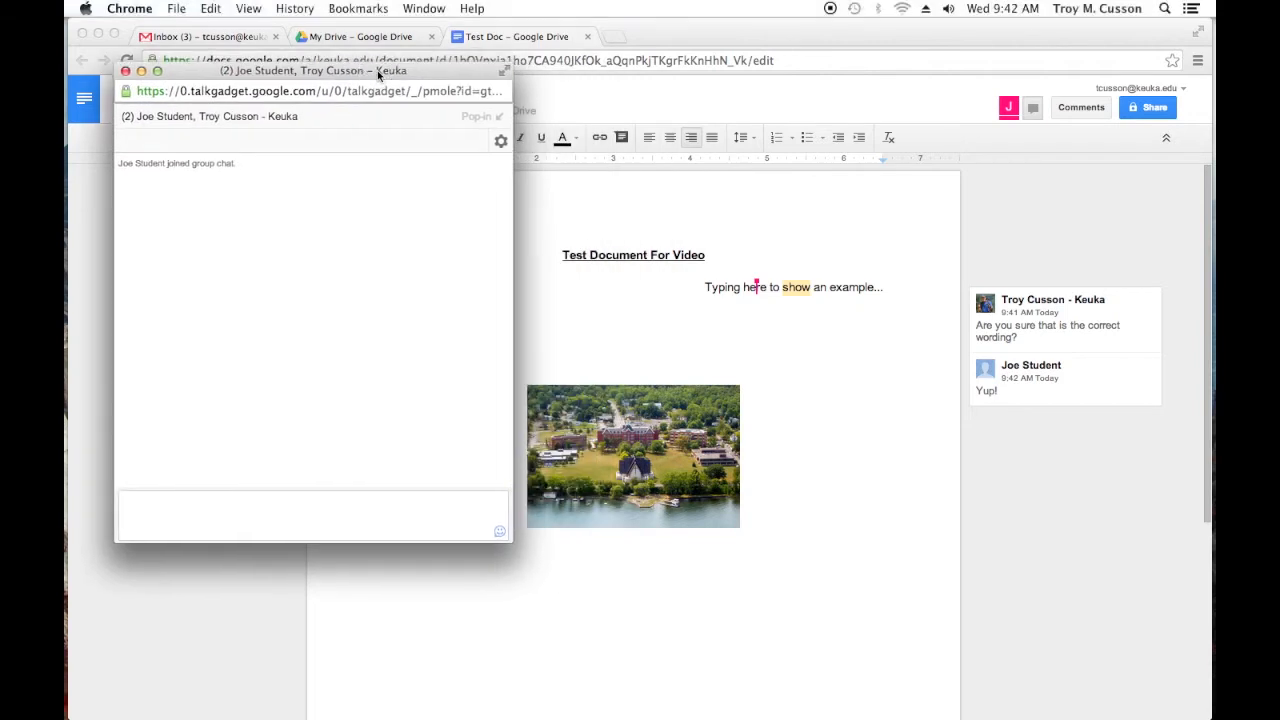
pyautogui.click(1012, 484)
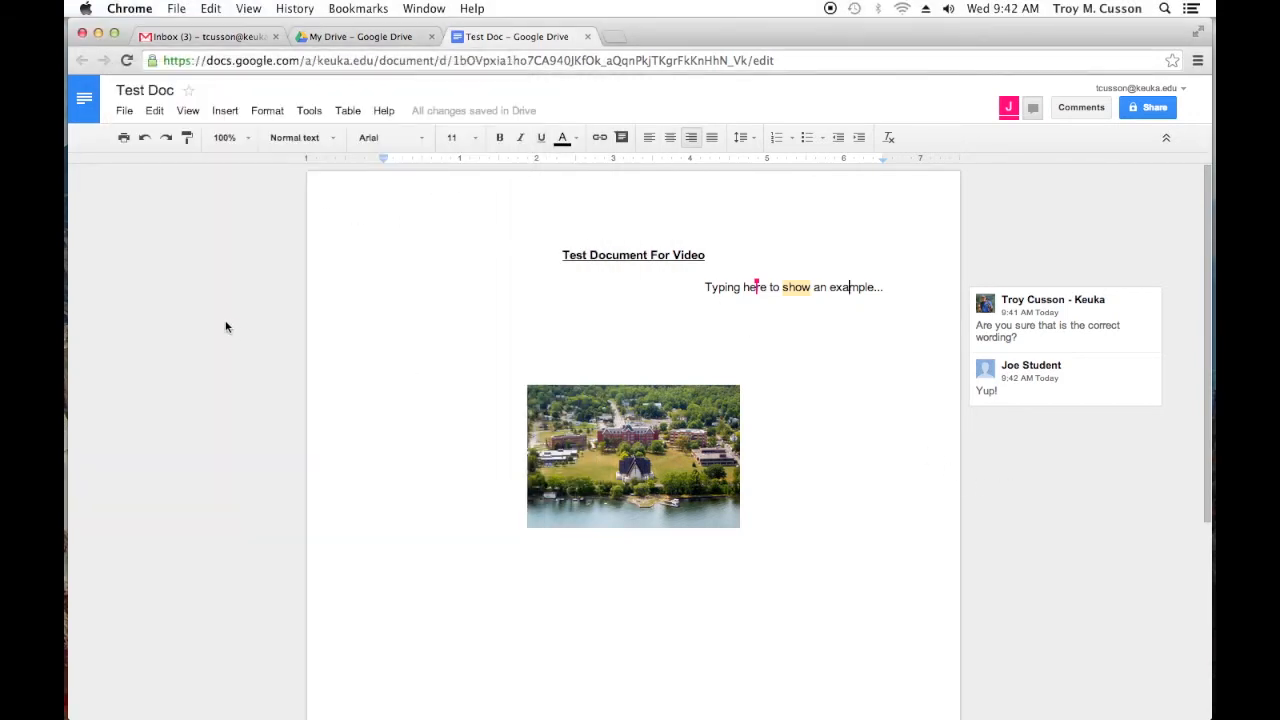
pyautogui.hotkey('ctrl', 'Up')
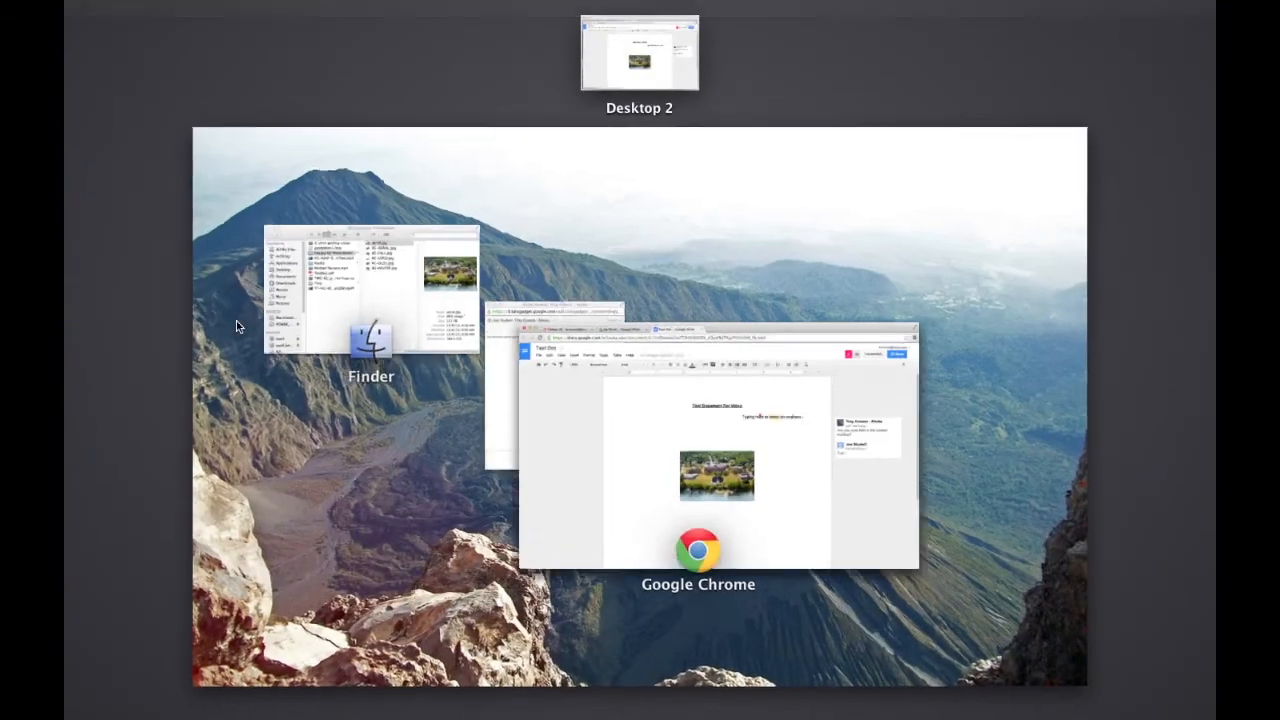
pyautogui.click(520, 397)
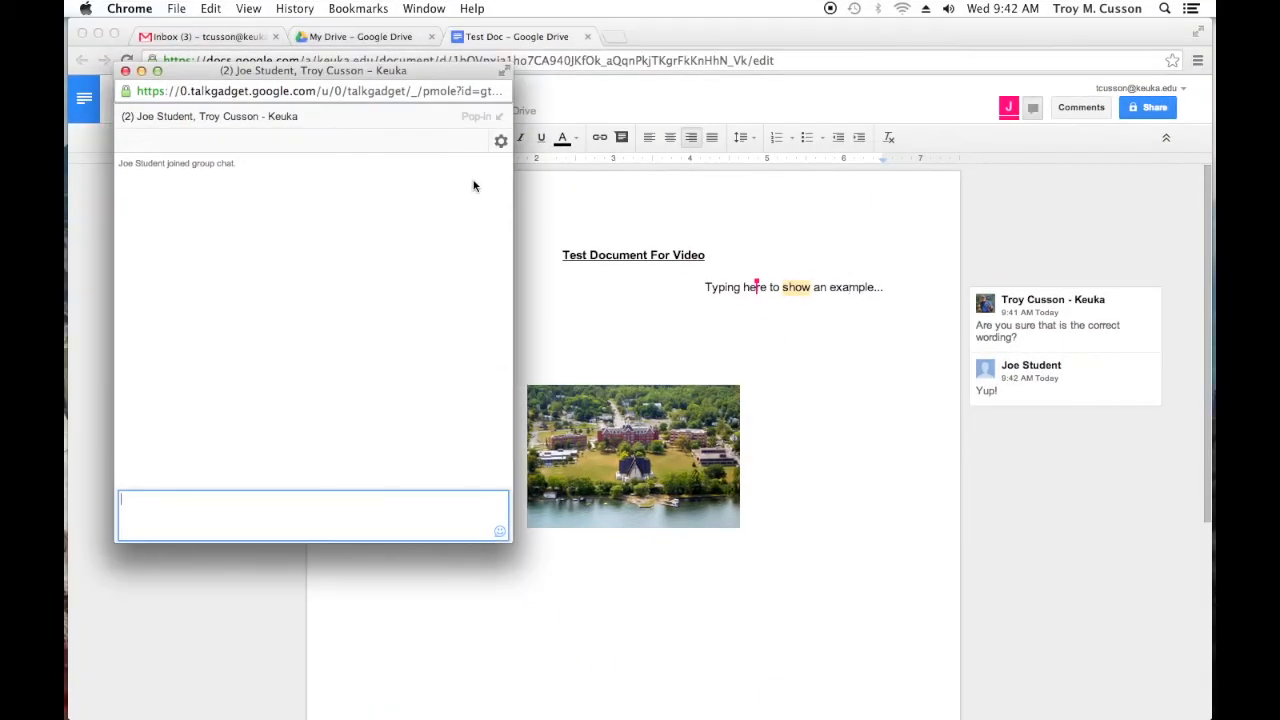
pyautogui.click(499, 124)
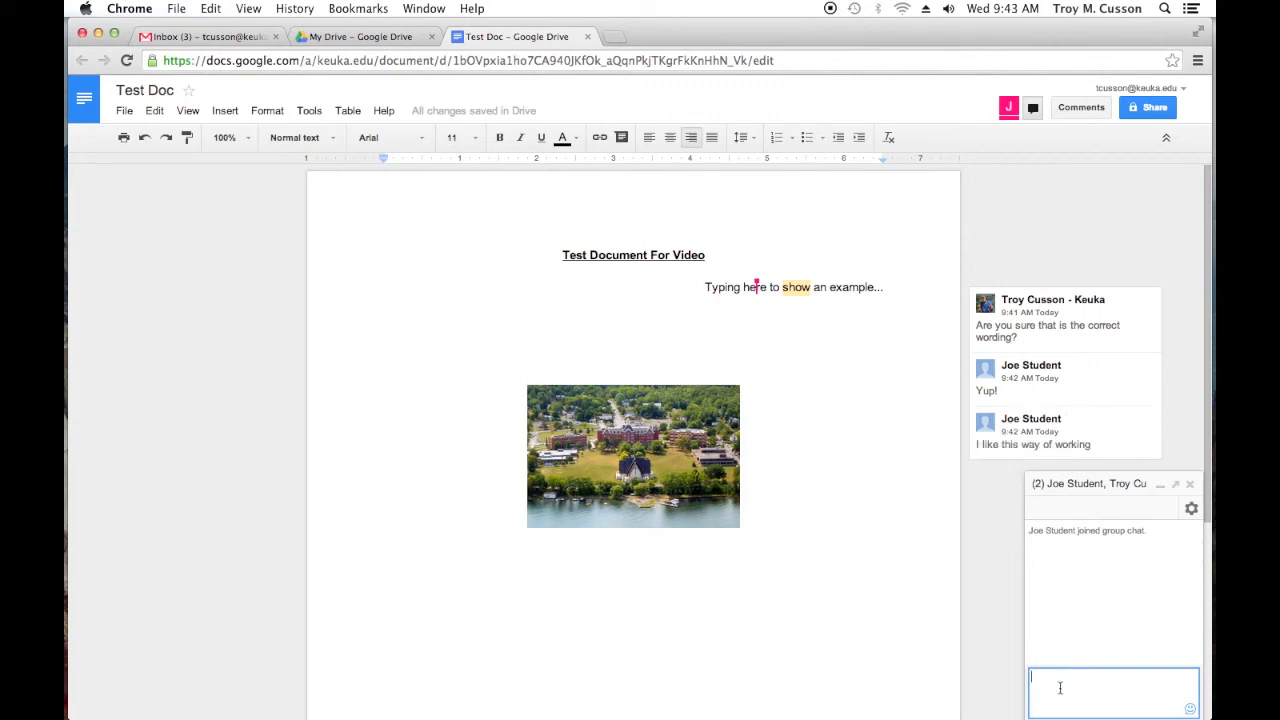
# - Send the group chat message "Sp what do you think of google docs?" and minimize the chat once the reply is read
pyautogui.write('Sp what do you think of google docs?')
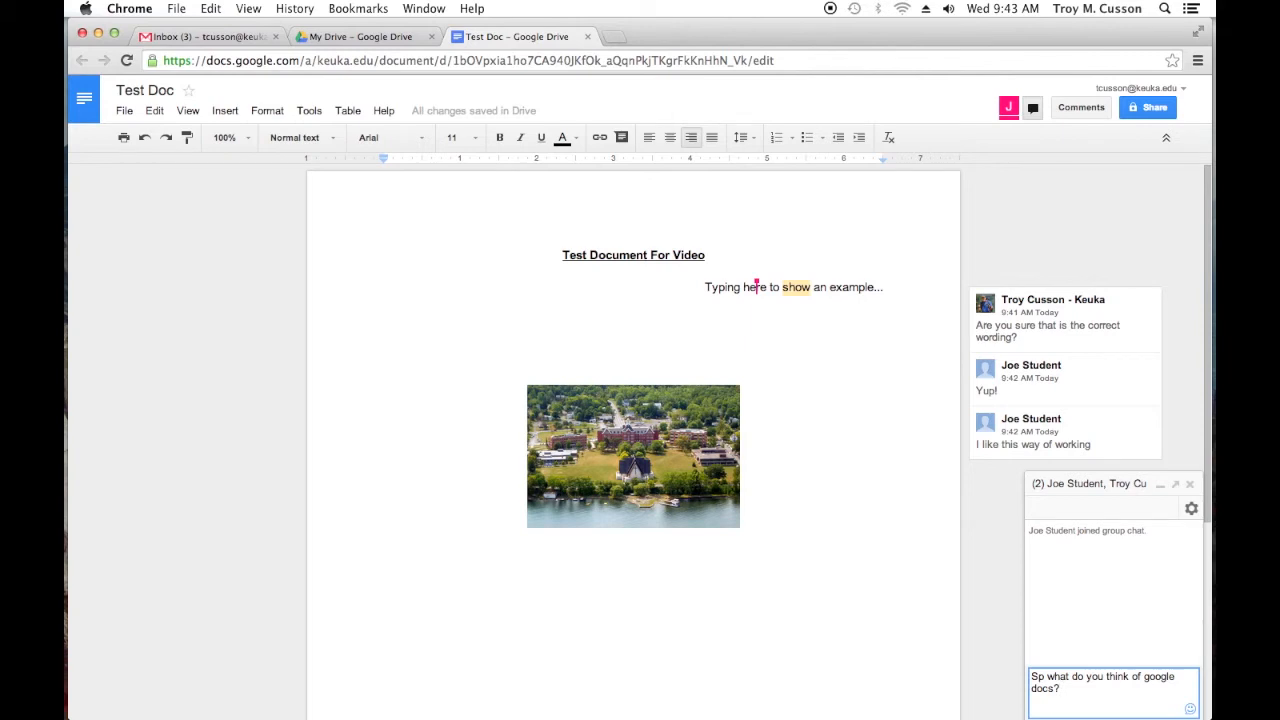
pyautogui.press('Return')
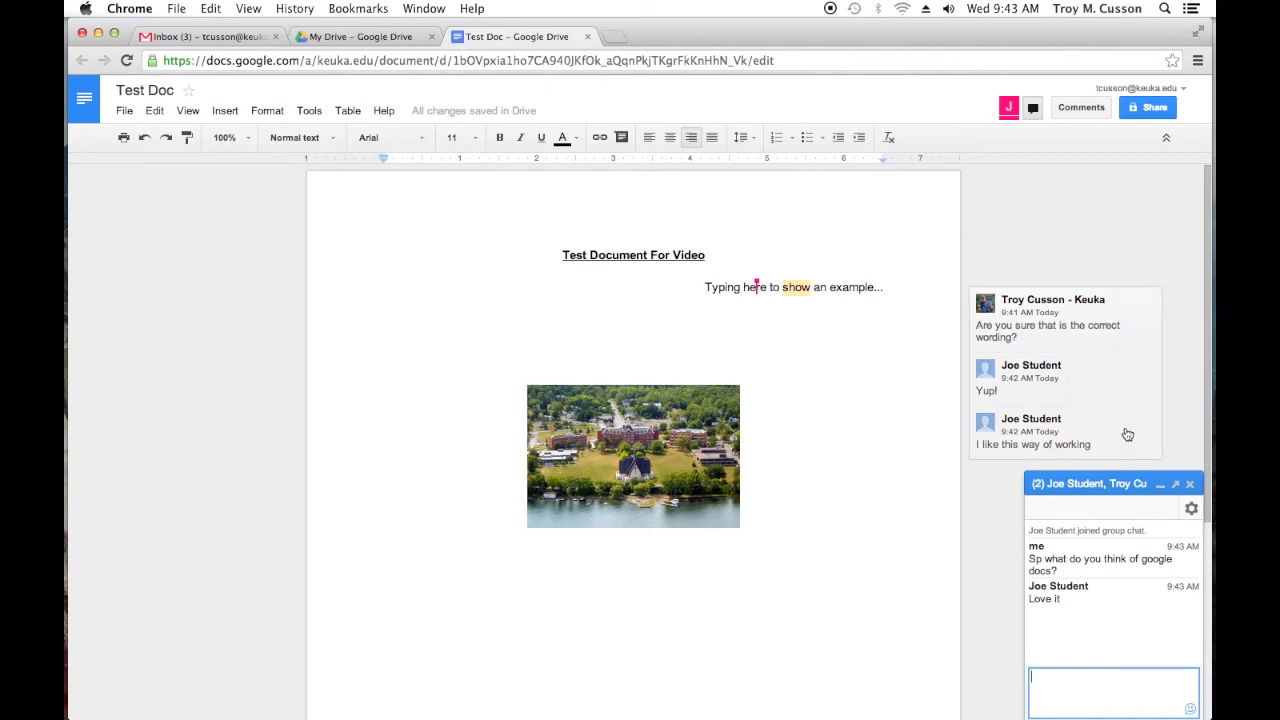
pyautogui.click(1160, 488)
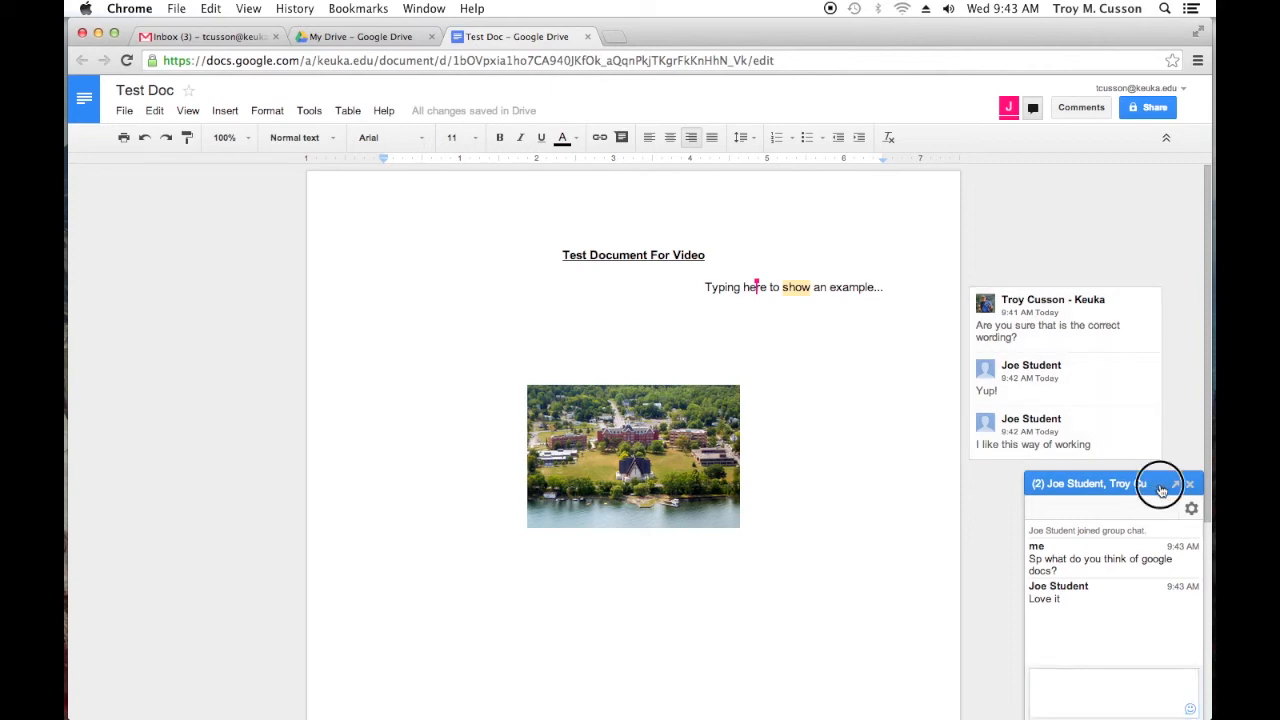
# - Start a new comment on the "ument Fo" portion of the document title
pyautogui.moveTo(612, 256); pyautogui.dragTo(663, 259)
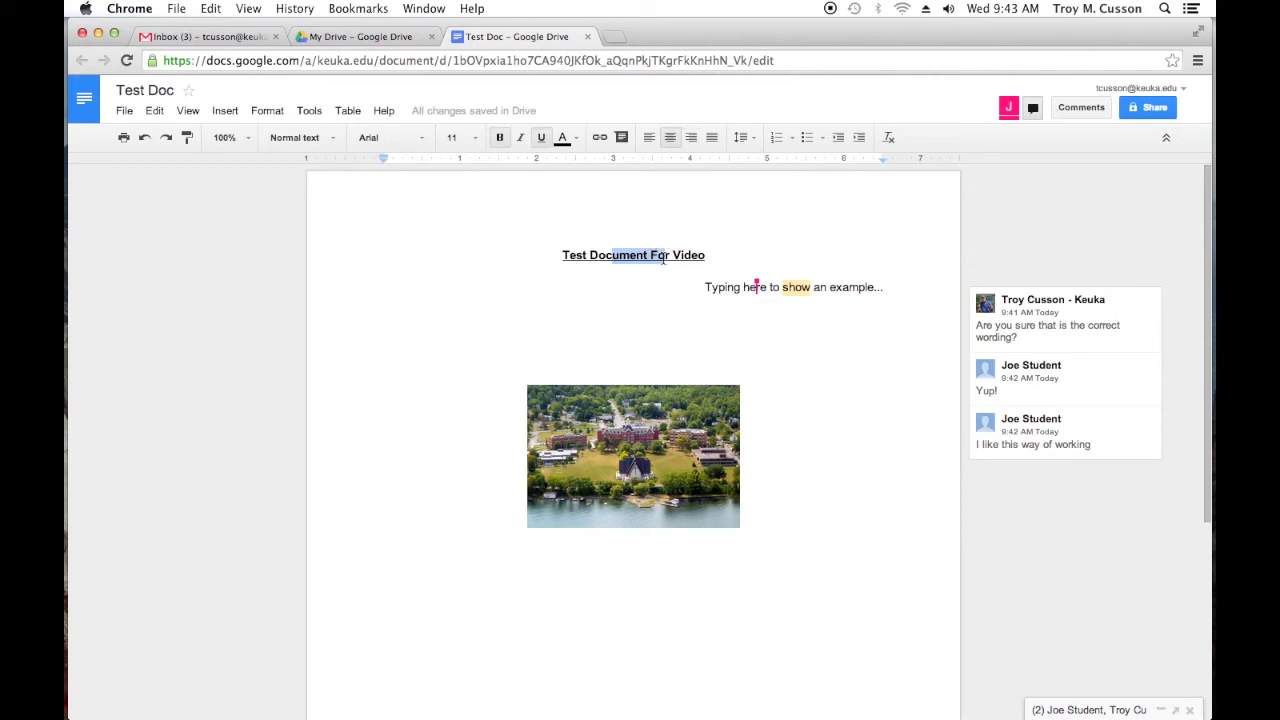
pyautogui.click(621, 137)
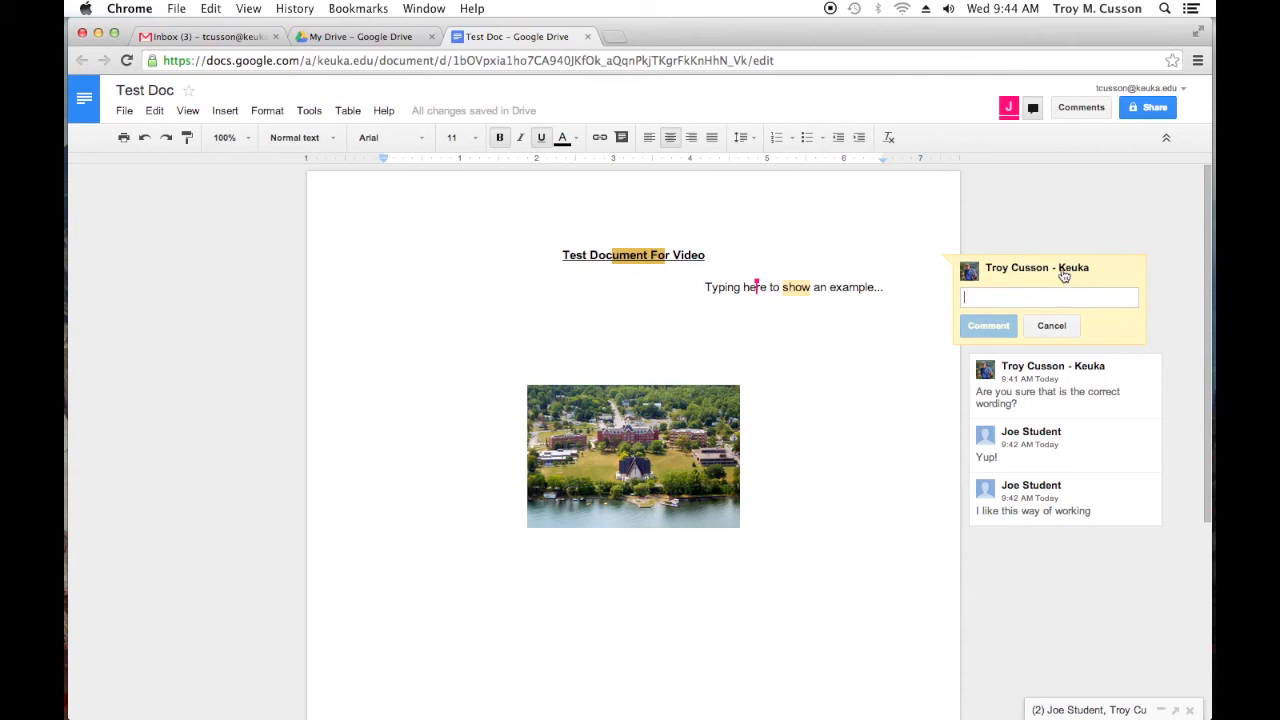
pyautogui.moveTo(1064, 275)
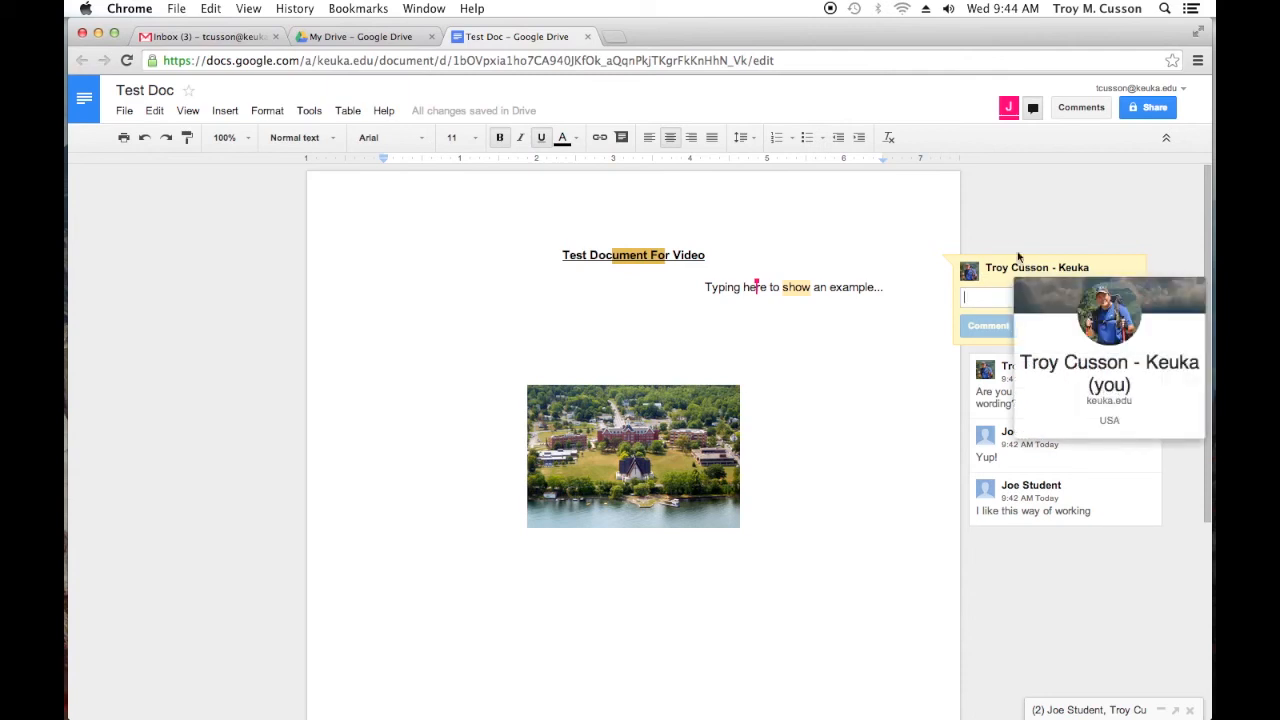